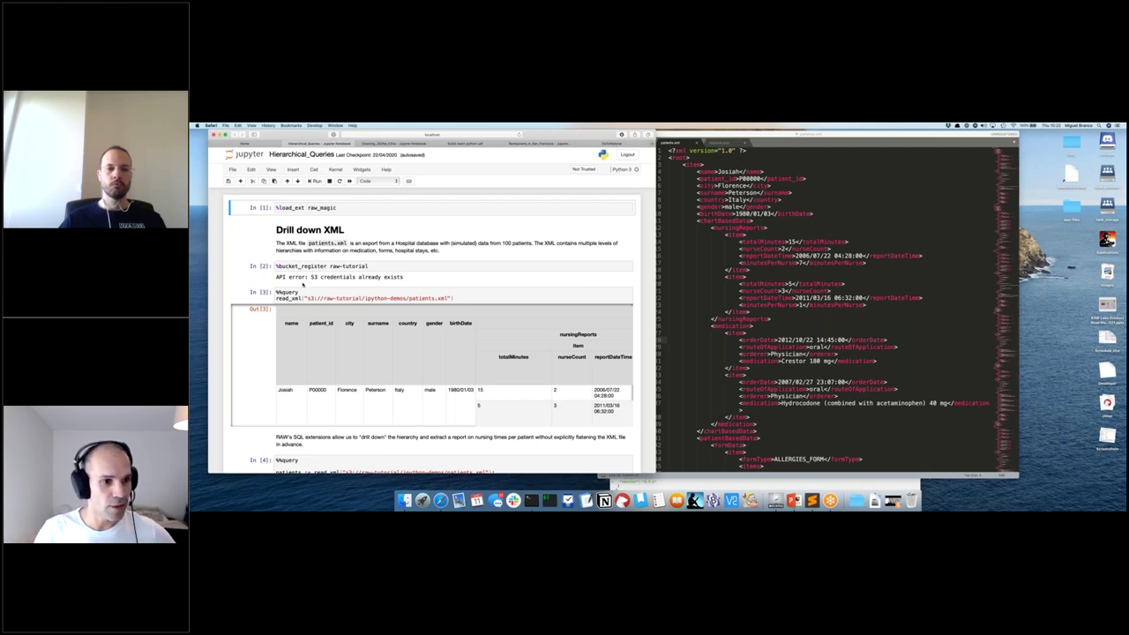
scroll(264, 265, "down", 3)
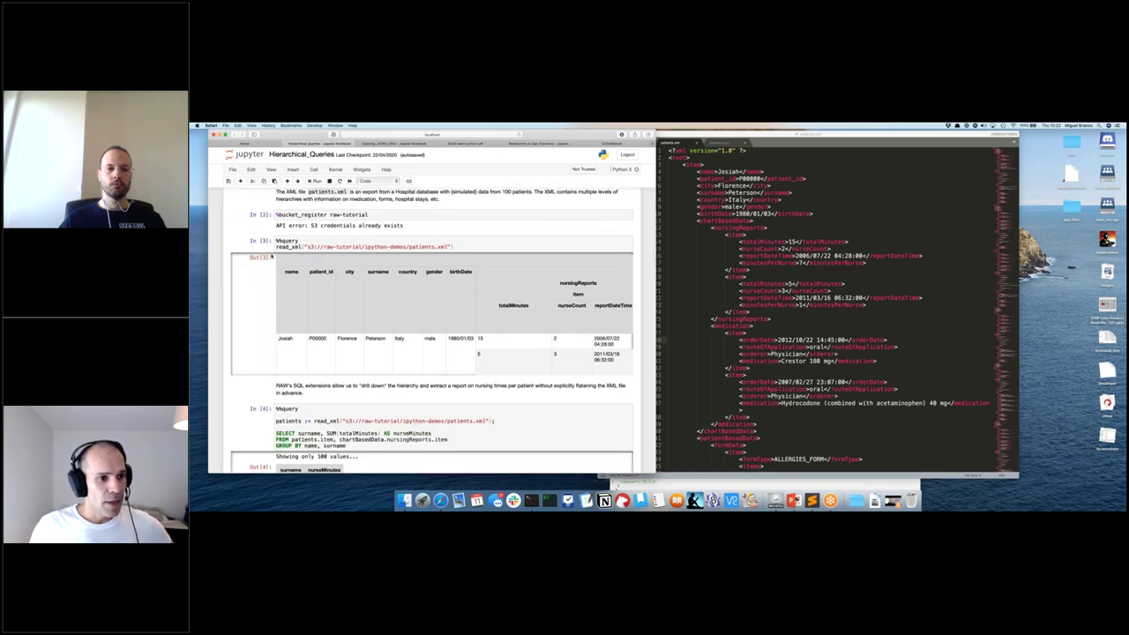
scroll(272, 257, "up", 3)
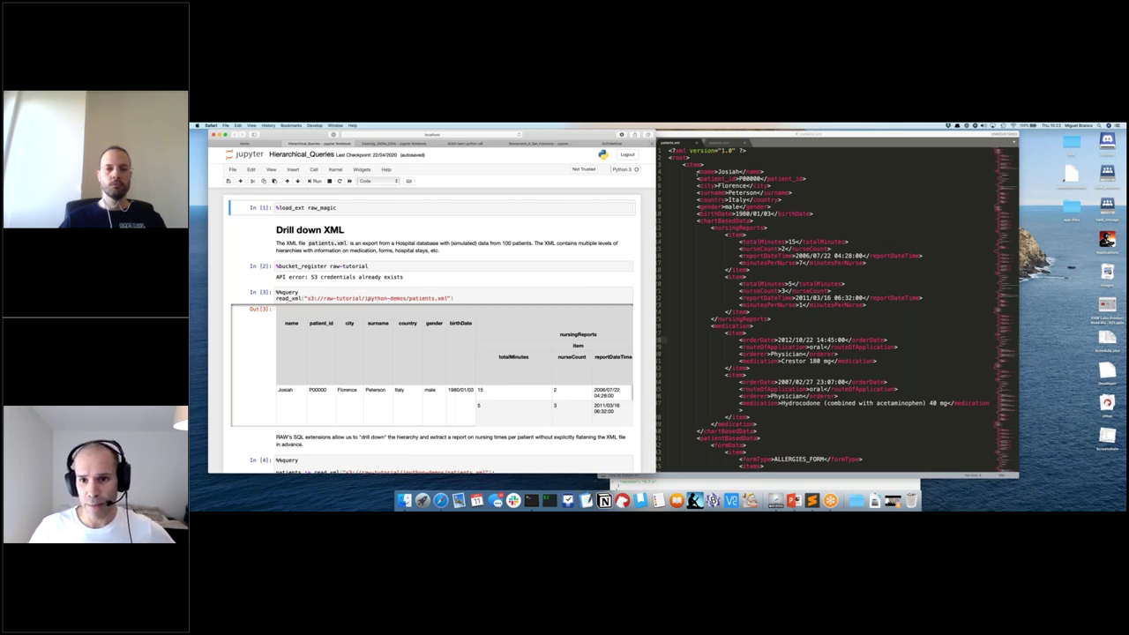
left_click_drag(669, 171, 757, 430)
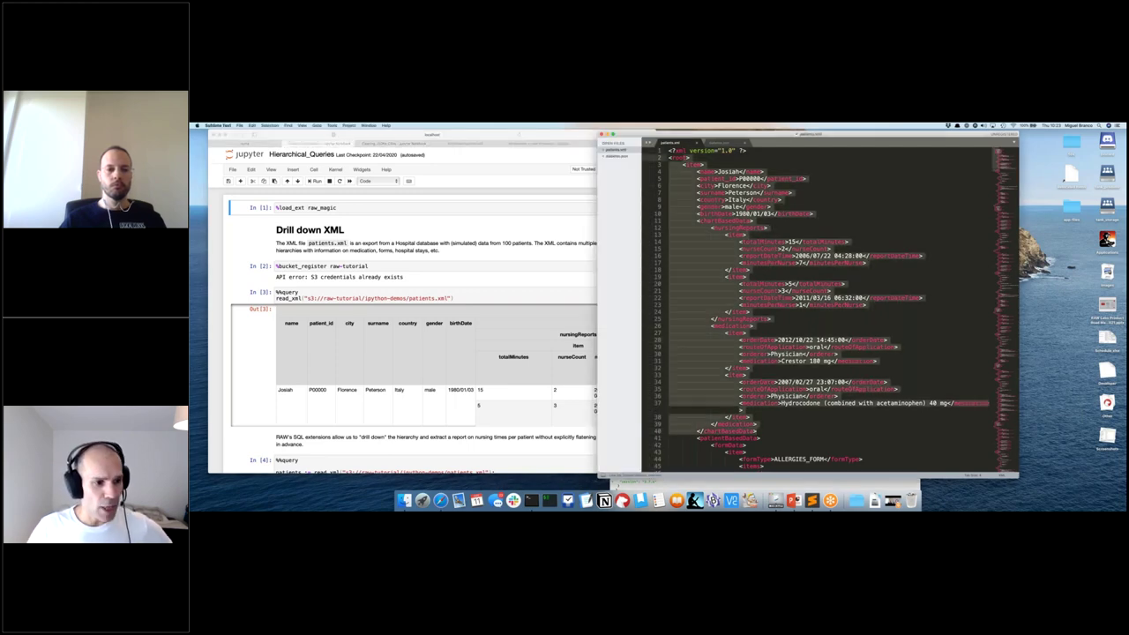
left_click(882, 255)
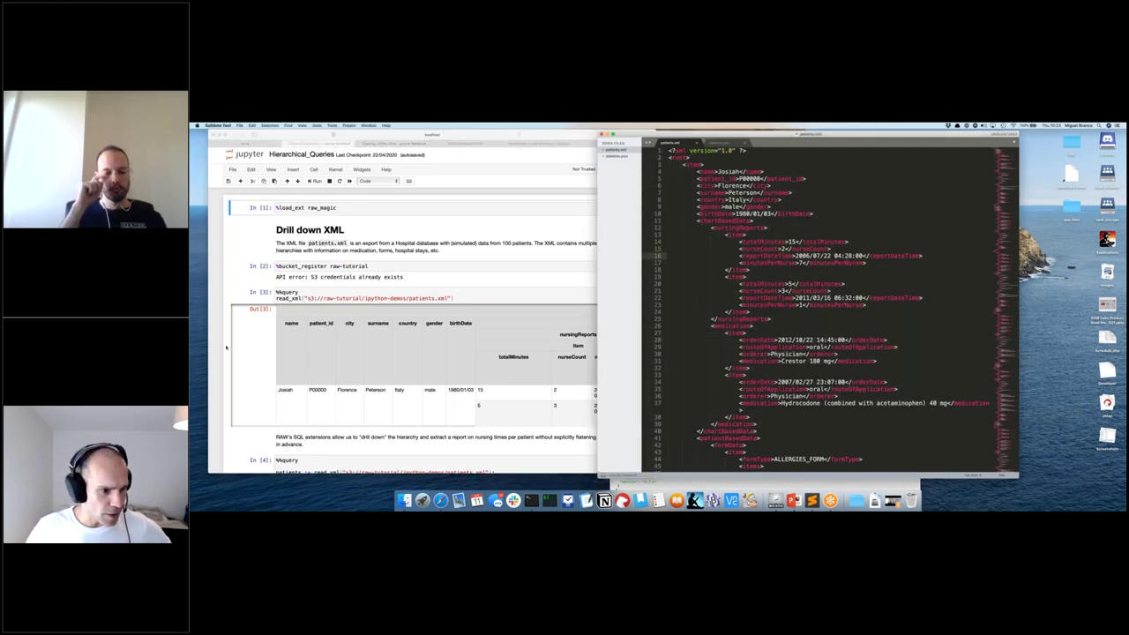
left_click(334, 372)
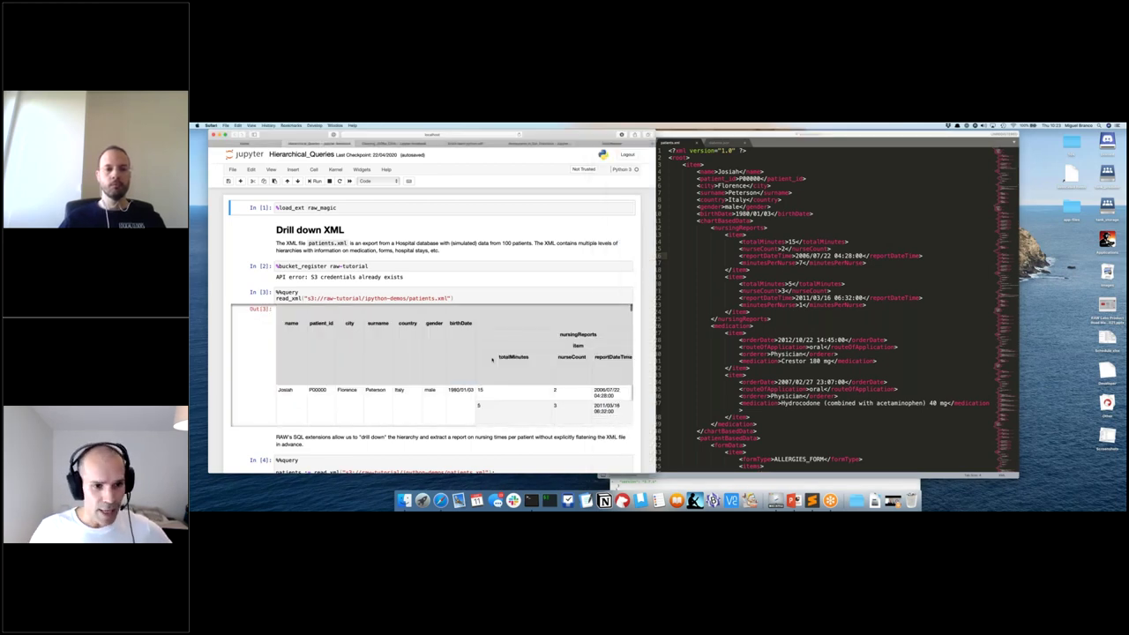
left_click(696, 255)
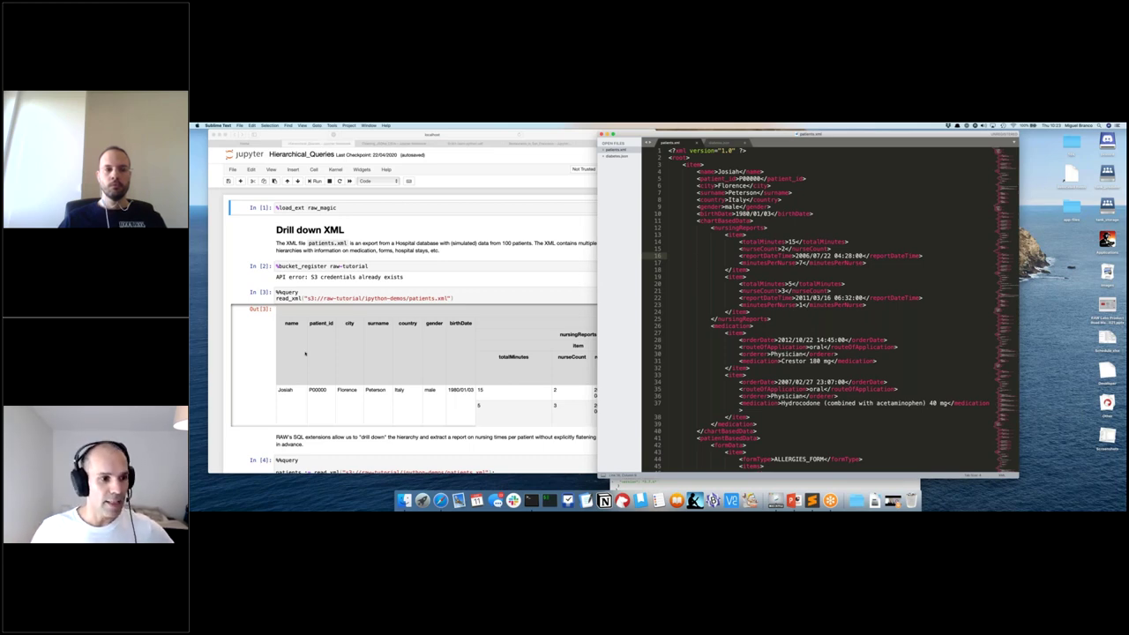
left_click(224, 345)
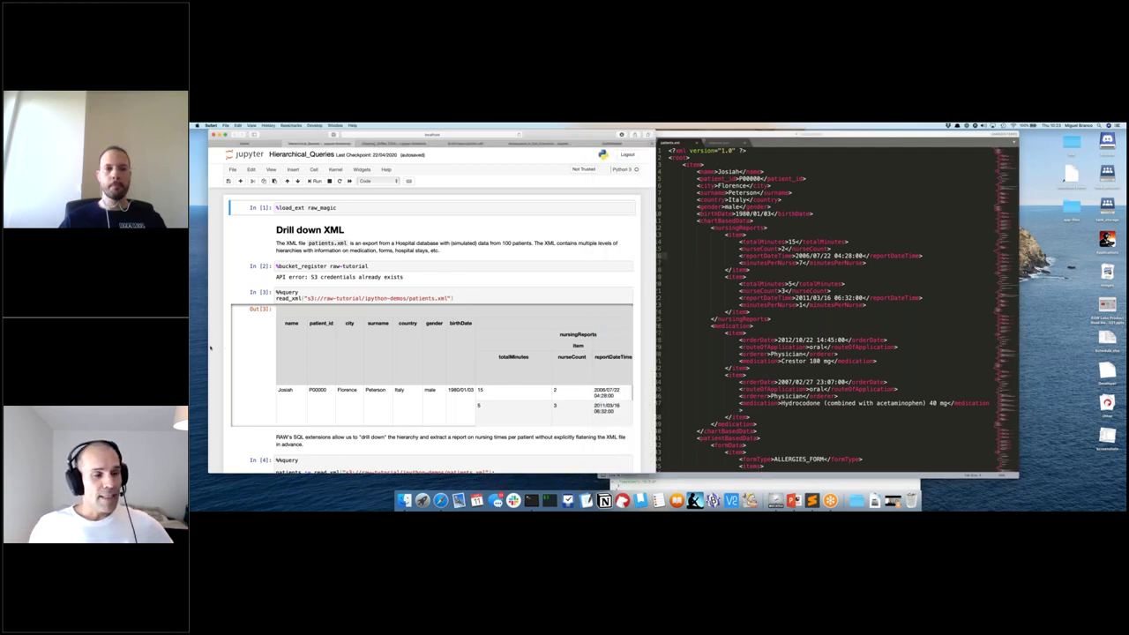
scroll(216, 351, "down", 2)
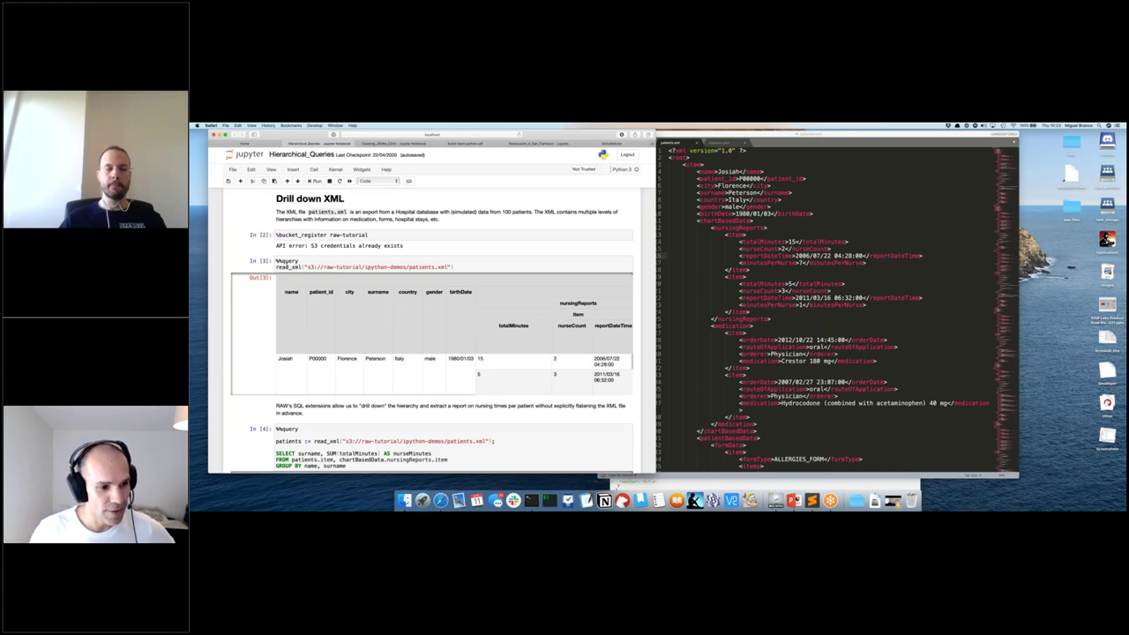
scroll(215, 350, "down", 5)
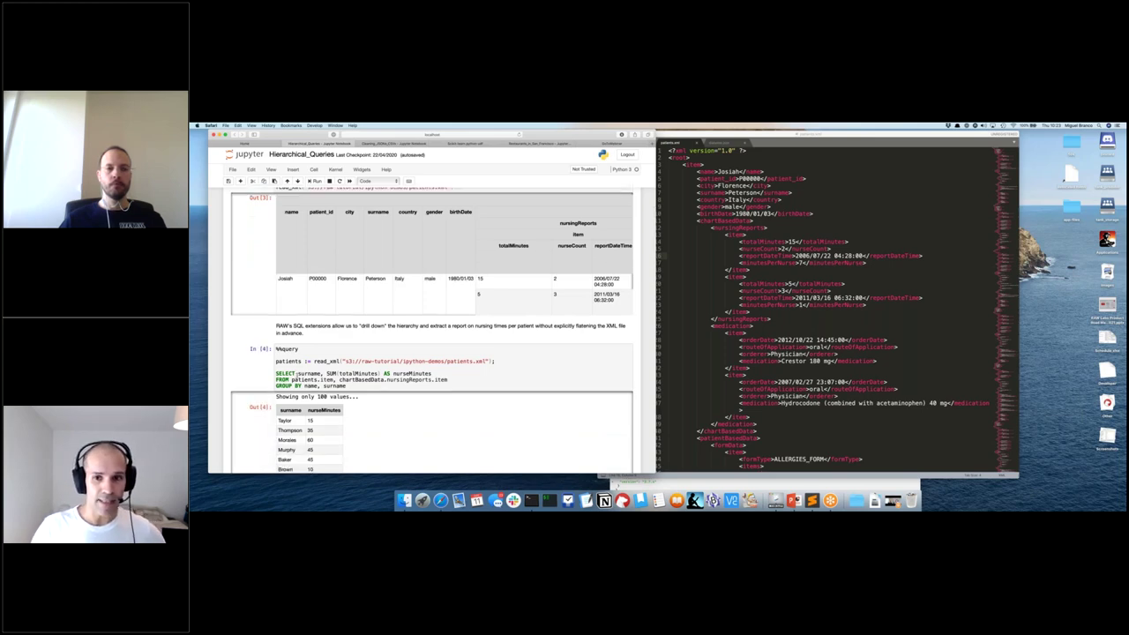
scroll(294, 375, "down", 1)
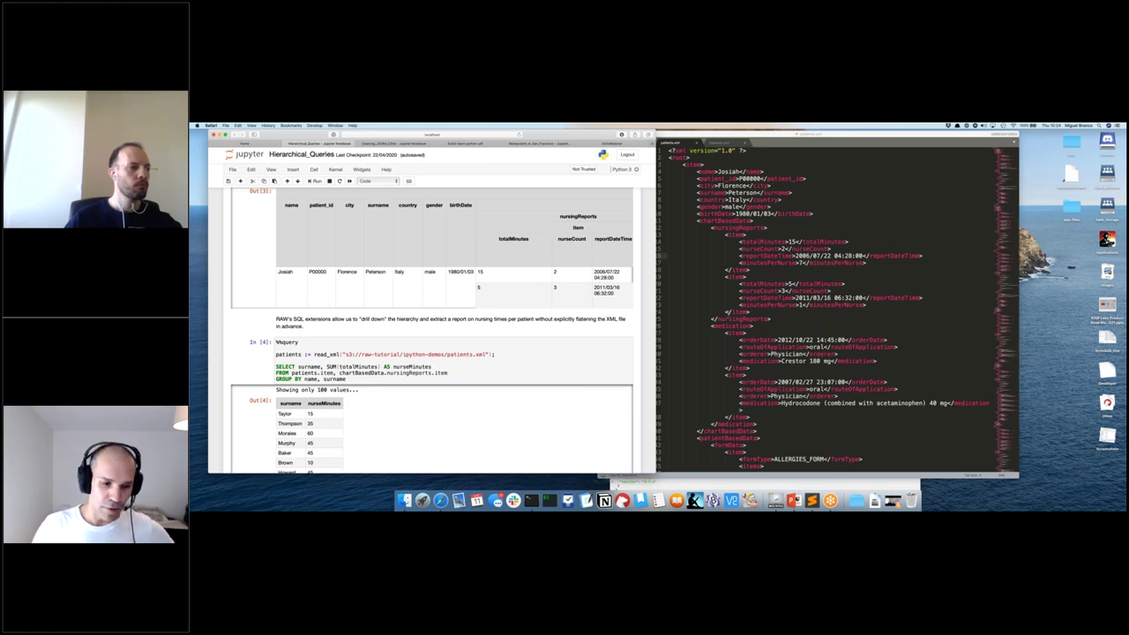
left_click(696, 256)
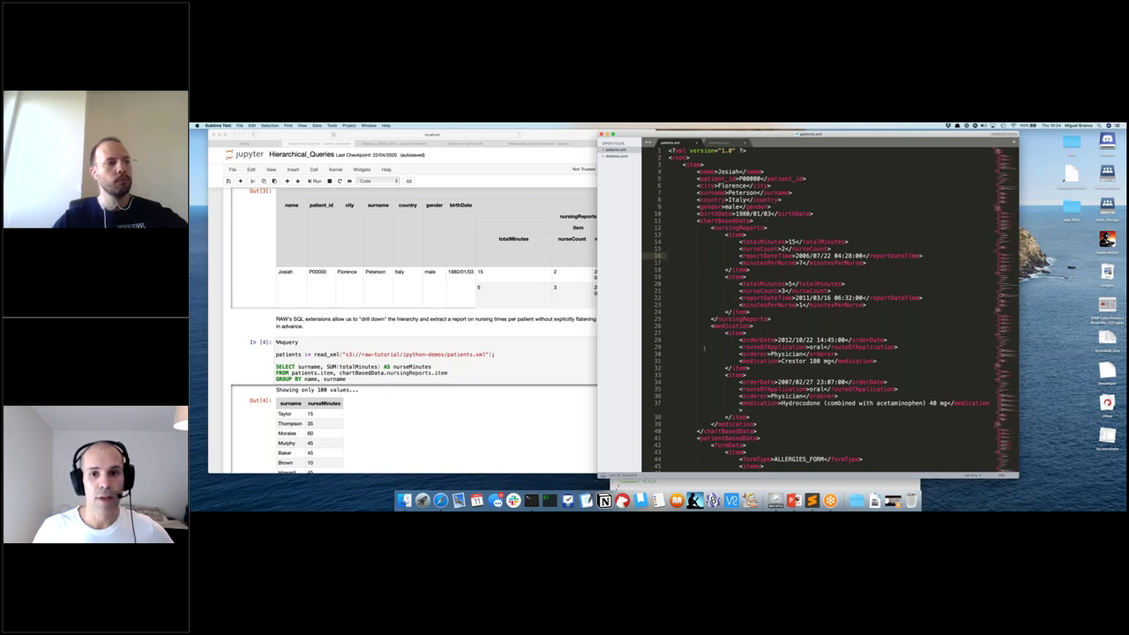
left_click(769, 388)
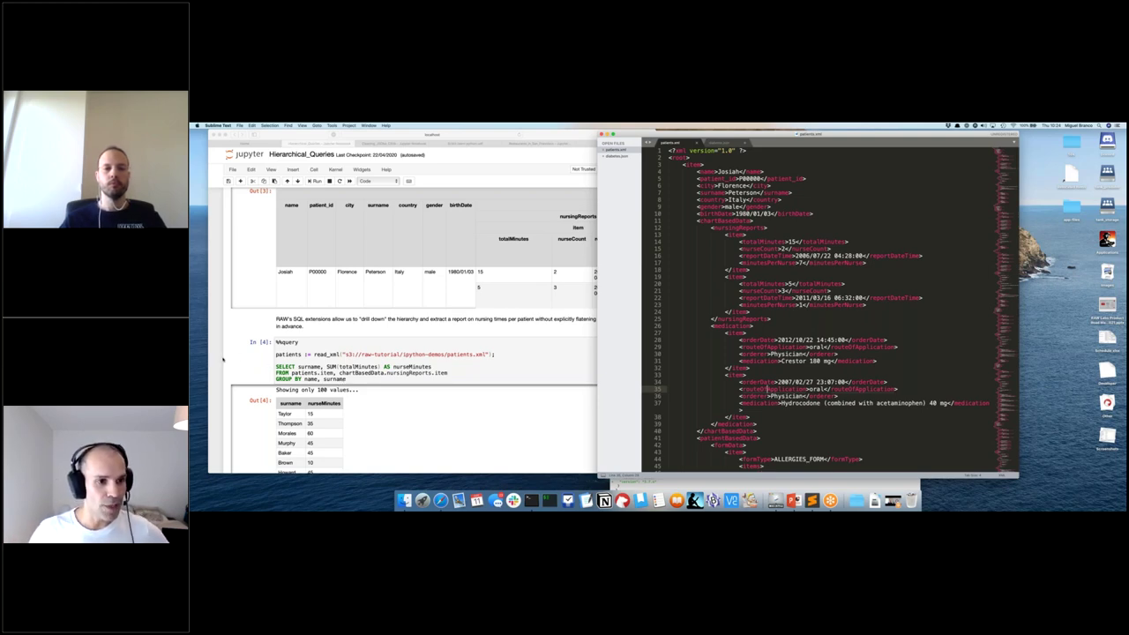
left_click(289, 357)
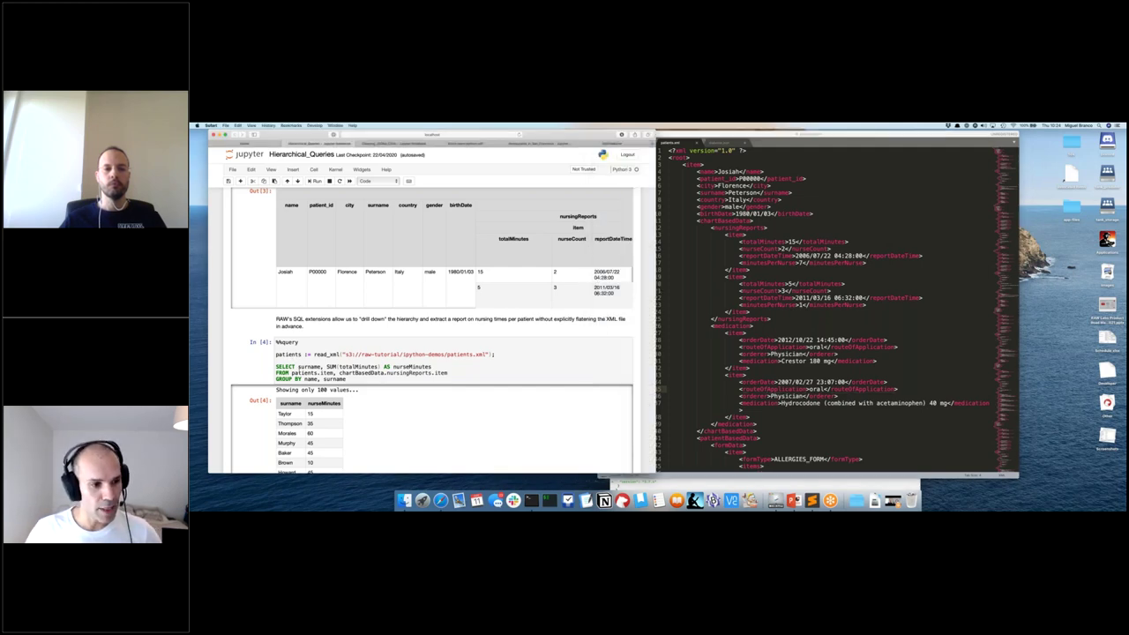
scroll(276, 319, "down", 2)
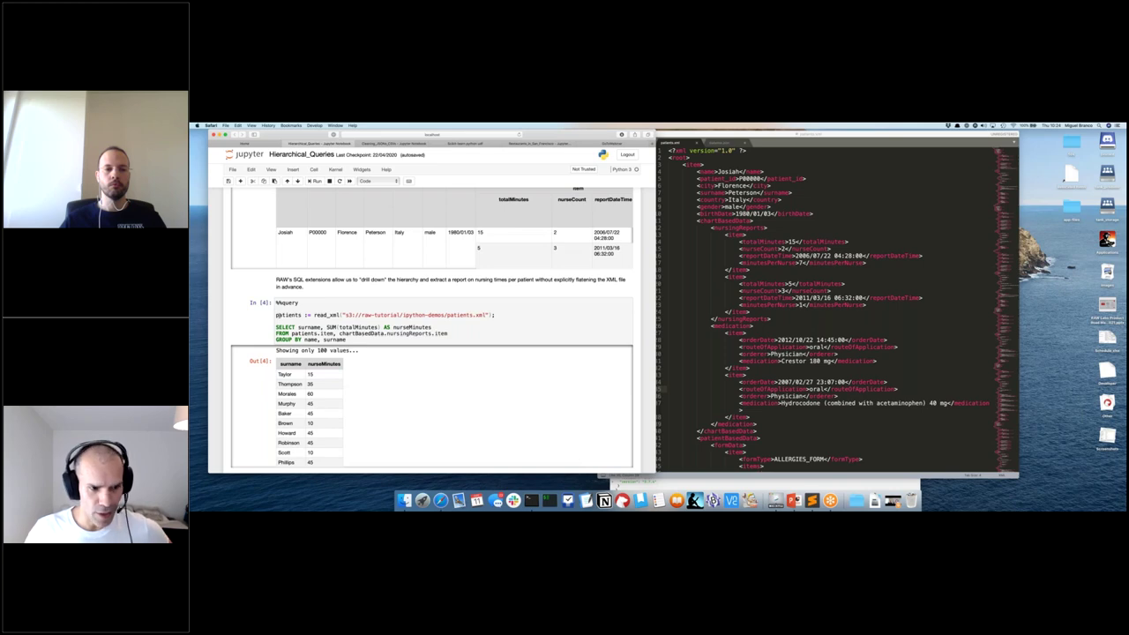
left_click(318, 314)
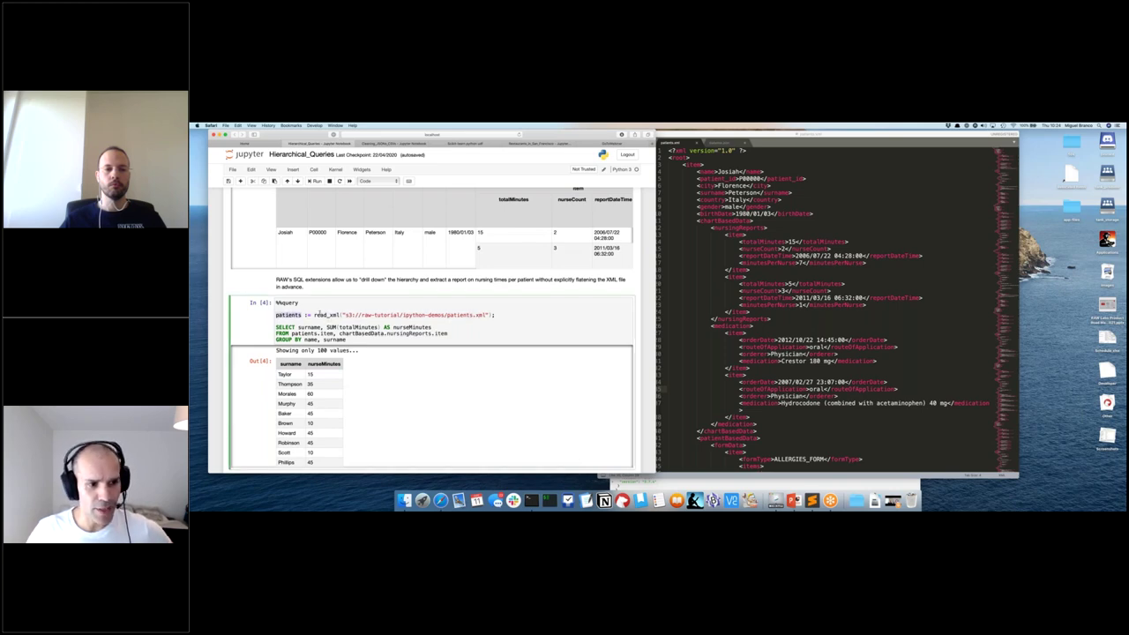
left_click_drag(315, 315, 435, 323)
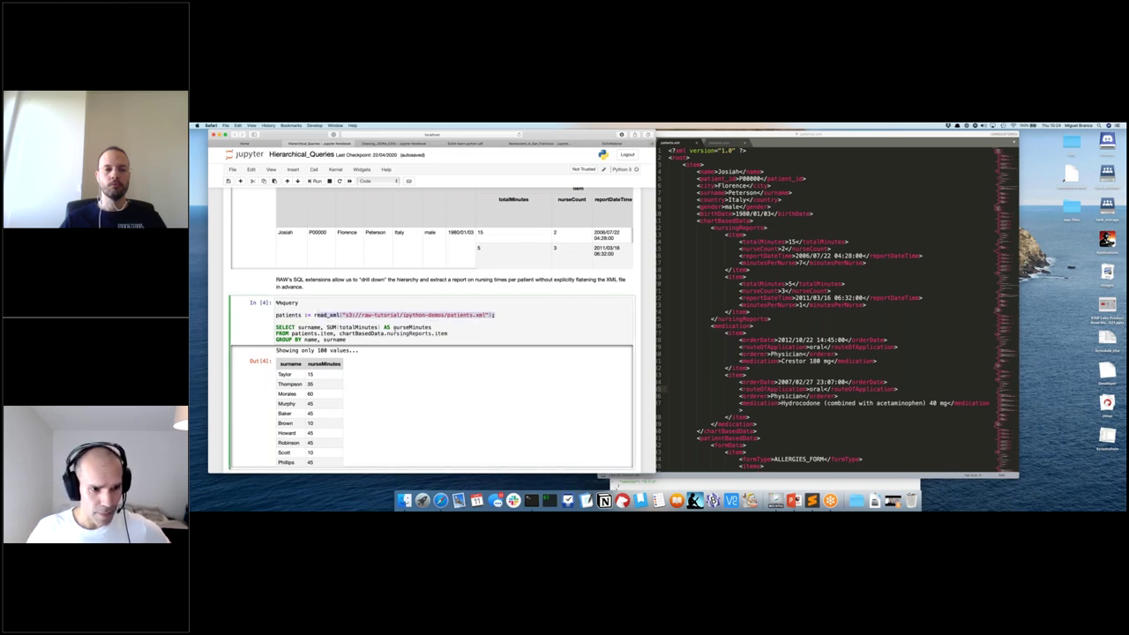
double_click(307, 334)
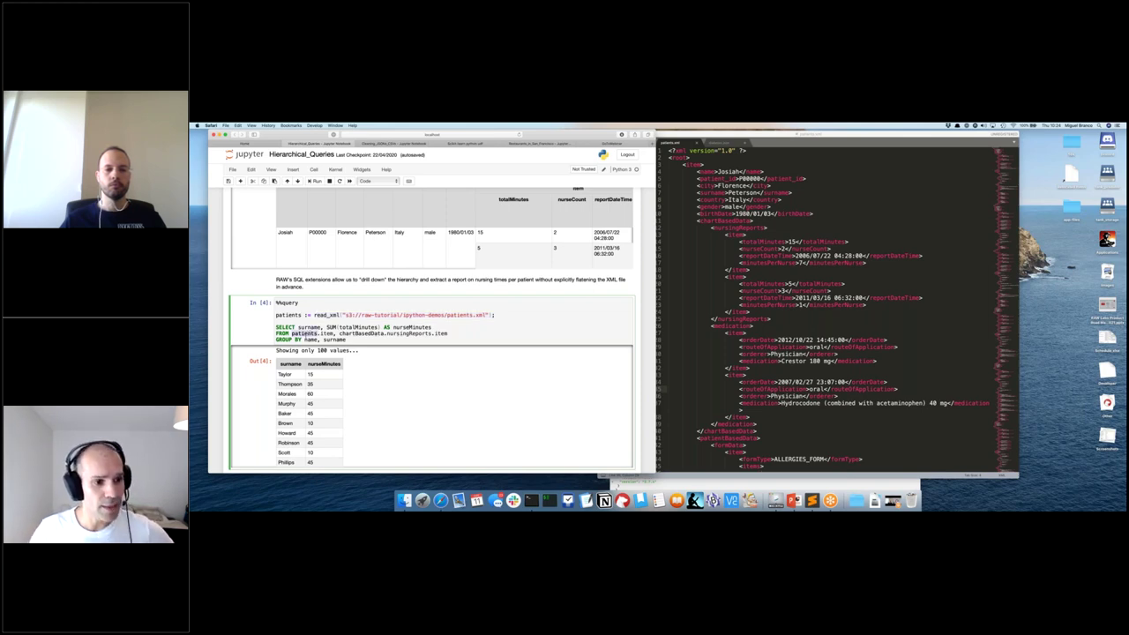
double_click(326, 334)
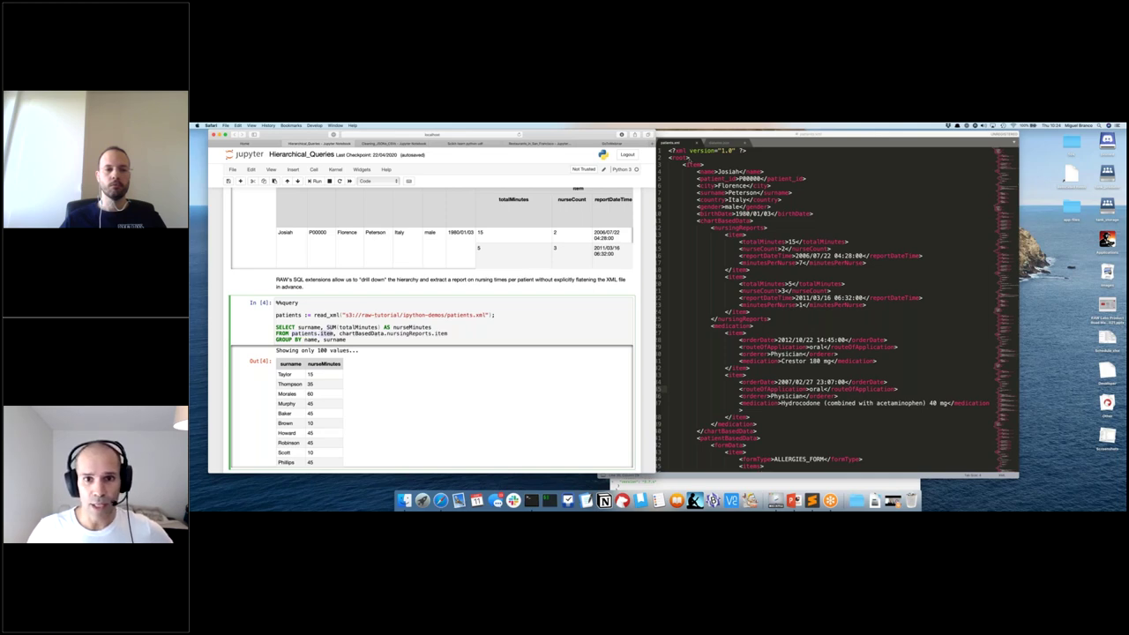
key("super+Tab")
double_click(691, 165)
key("super+Tab")
double_click(362, 334)
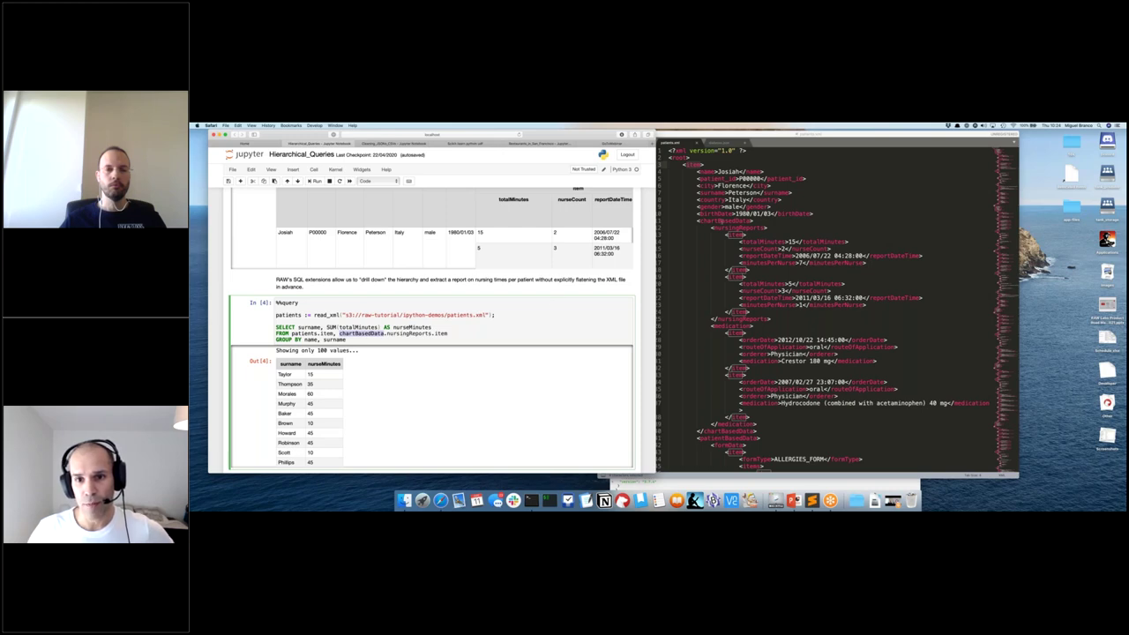
left_click(721, 218)
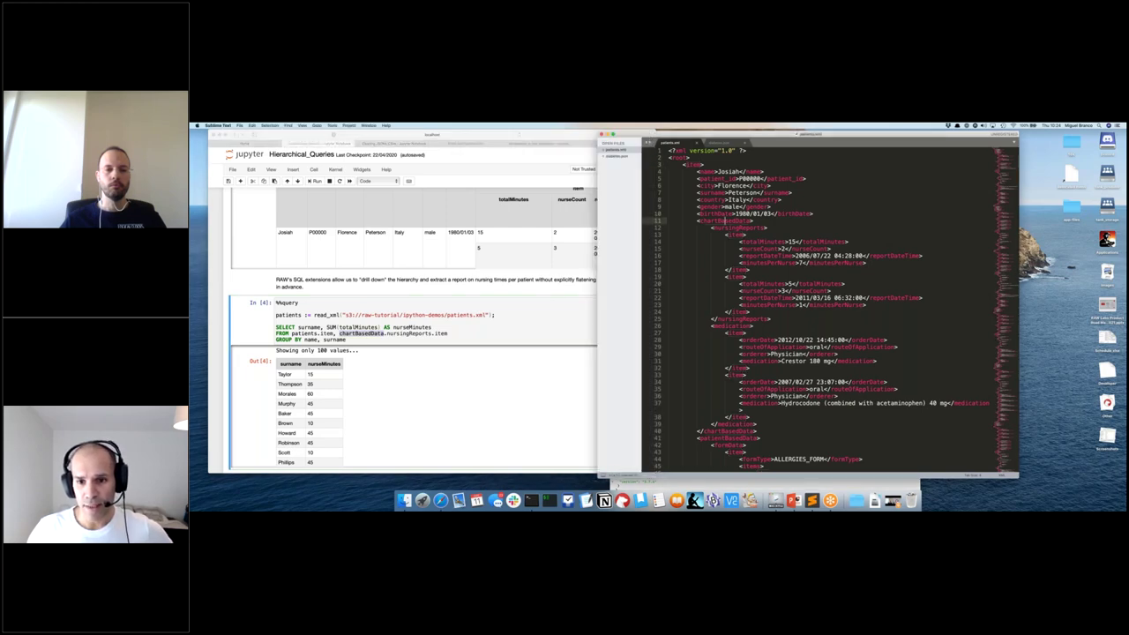
left_click_drag(711, 227, 771, 318)
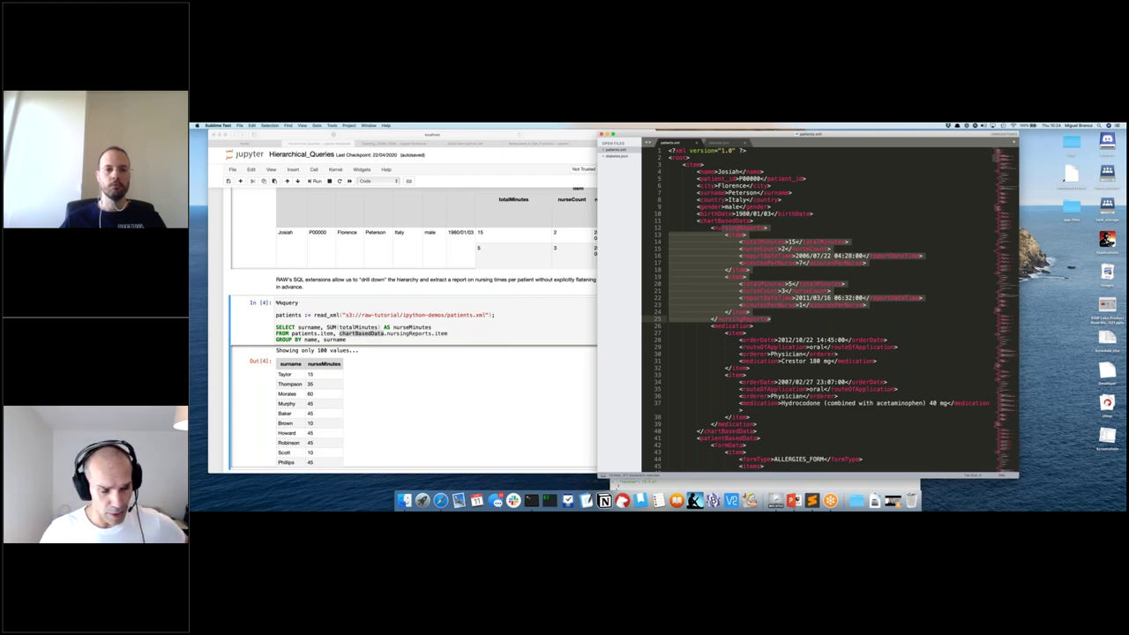
key("super+Tab")
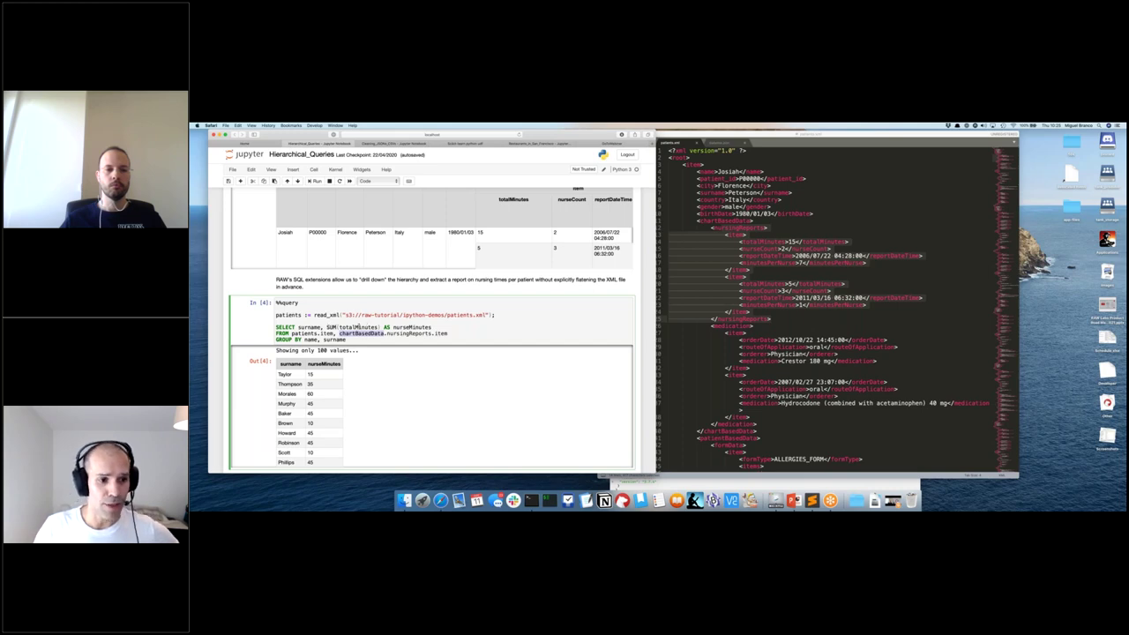
scroll(282, 363, "down", 1)
scroll(282, 363, "down", 5)
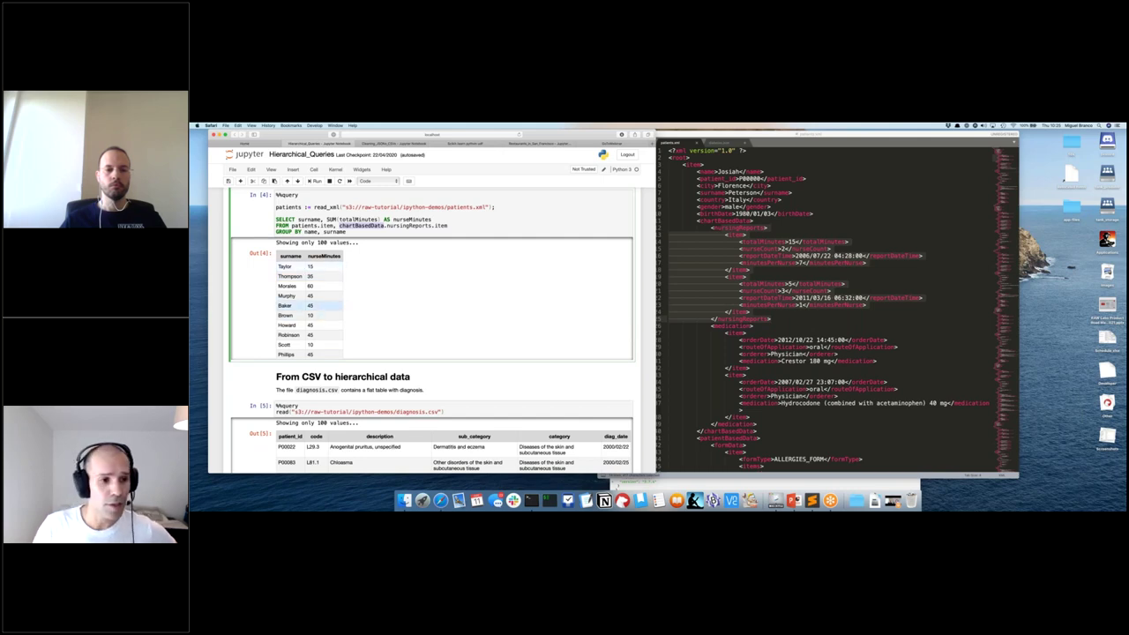
scroll(291, 305, "down", 5)
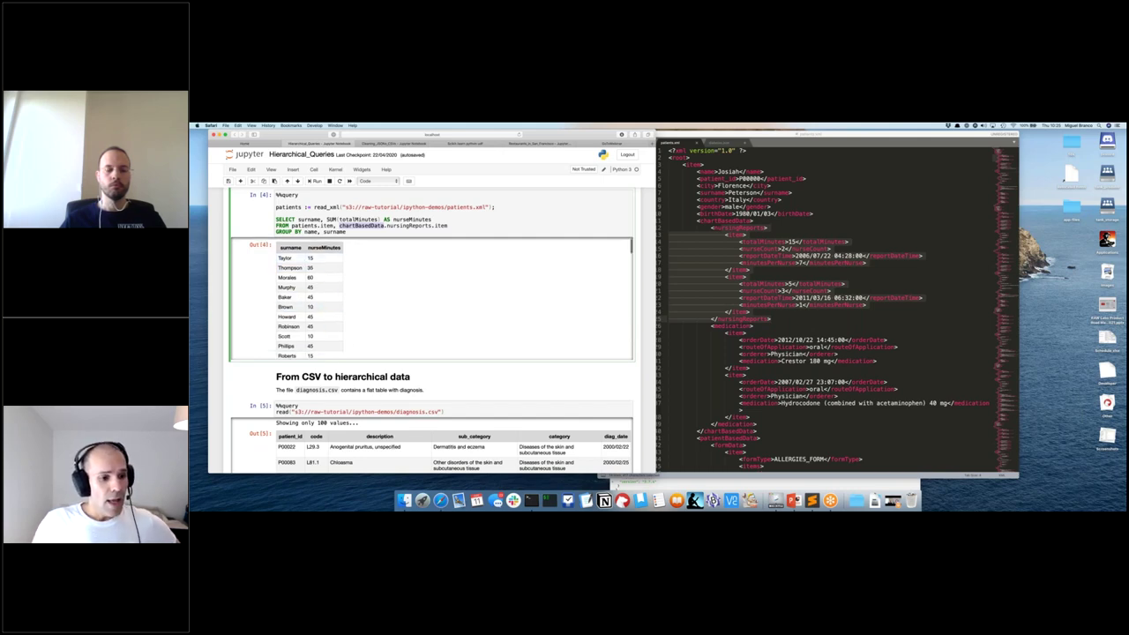
scroll(247, 346, "down", 6)
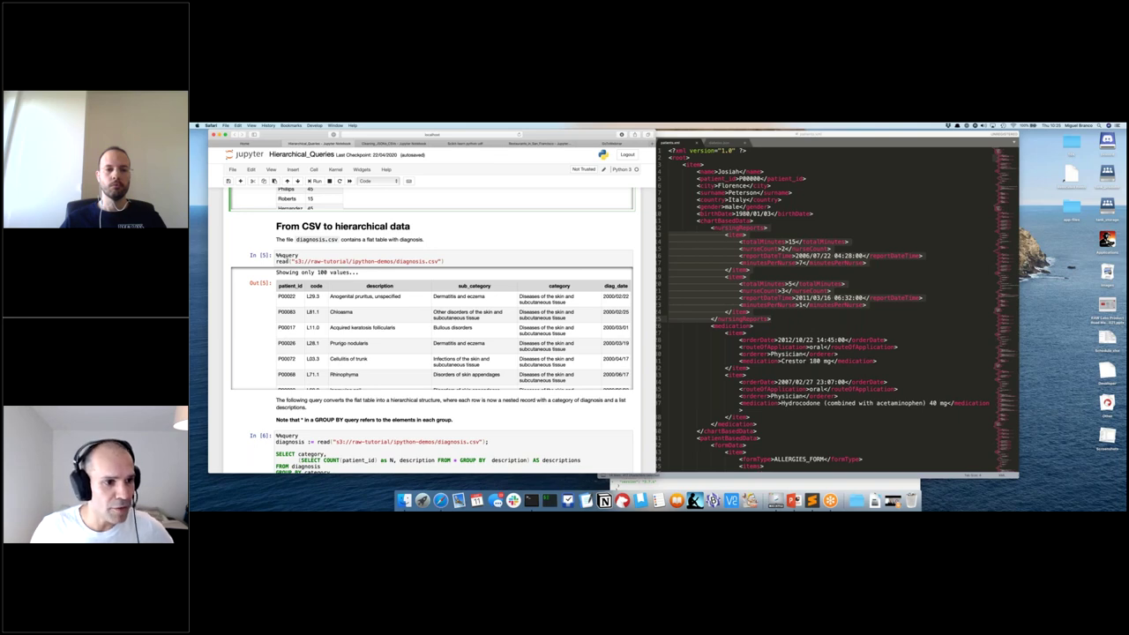
scroll(282, 262, "up", 10)
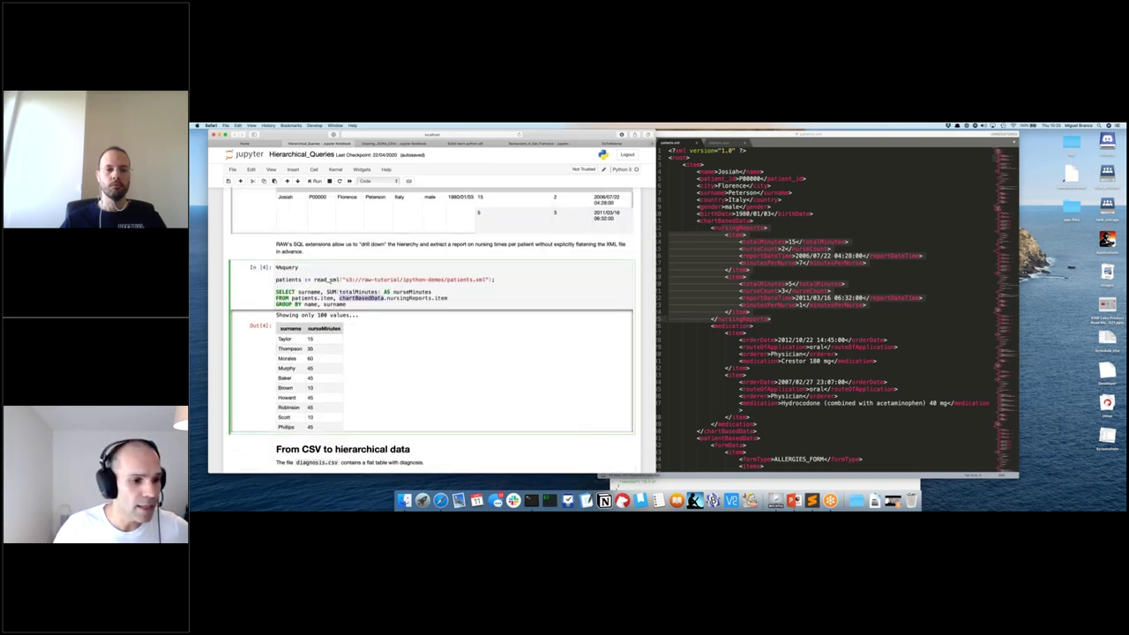
scroll(300, 371, "down", 5)
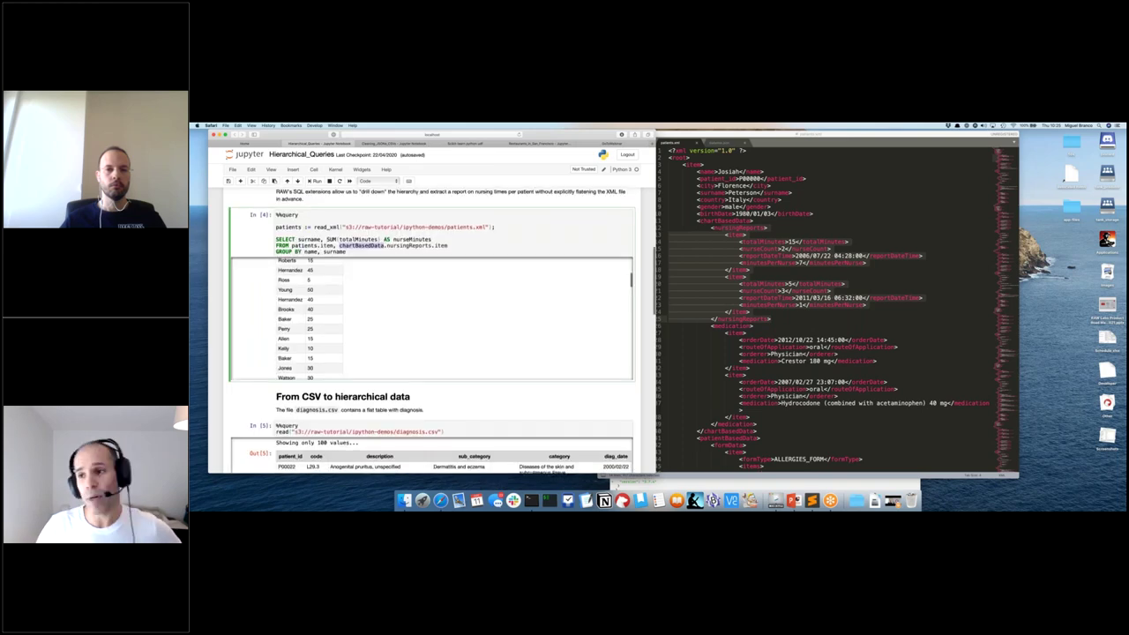
scroll(282, 401, "down", 3)
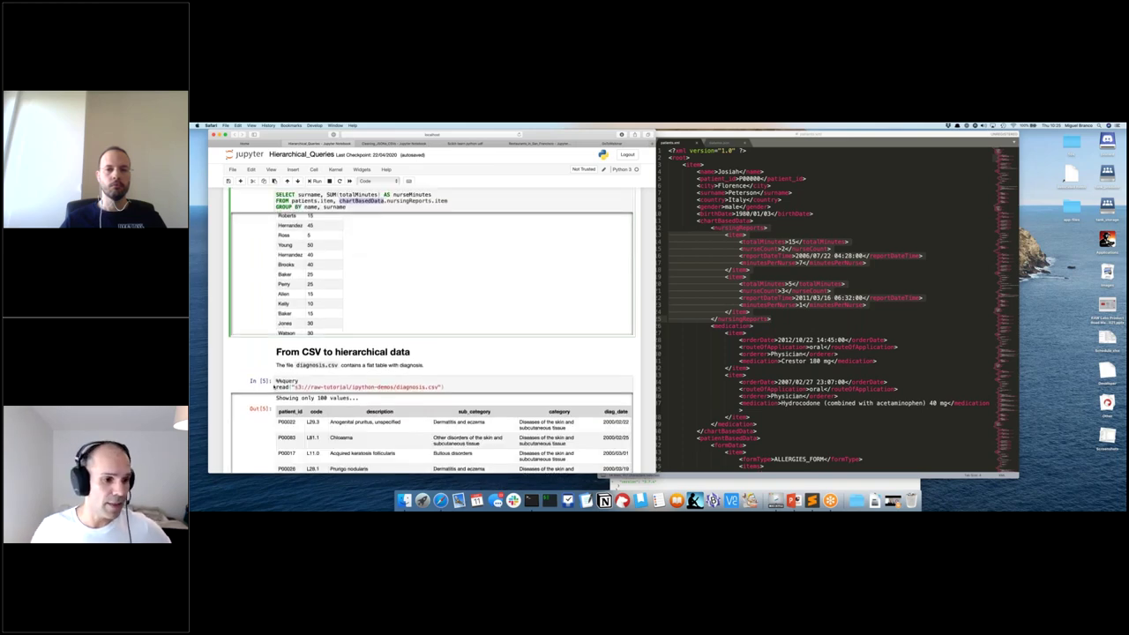
scroll(274, 385, "down", 3)
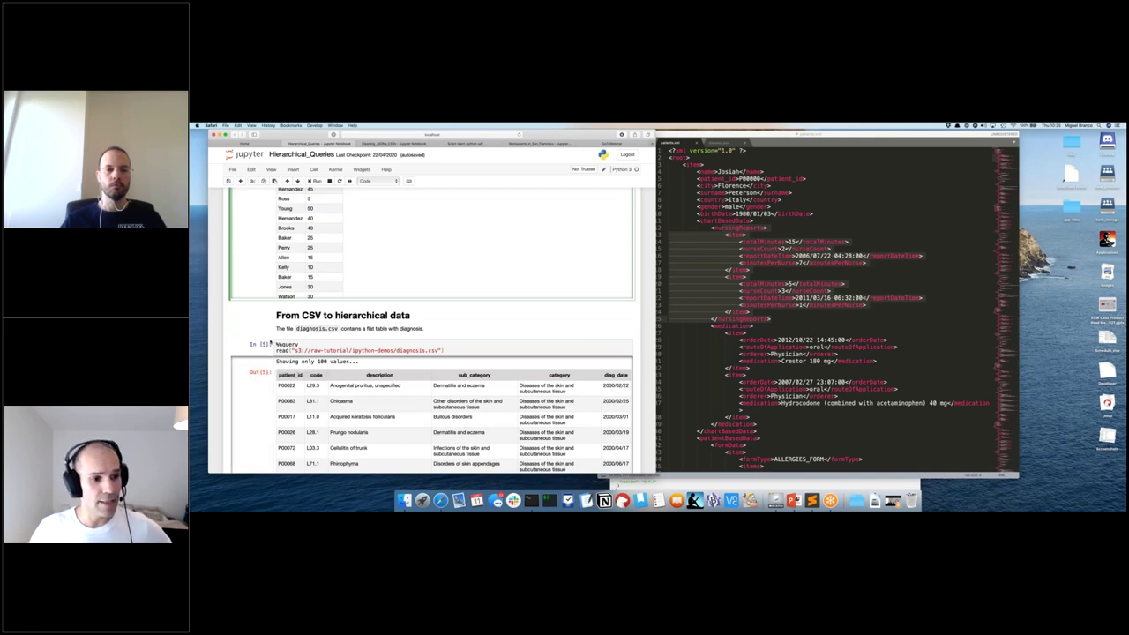
scroll(264, 362, "down", 5)
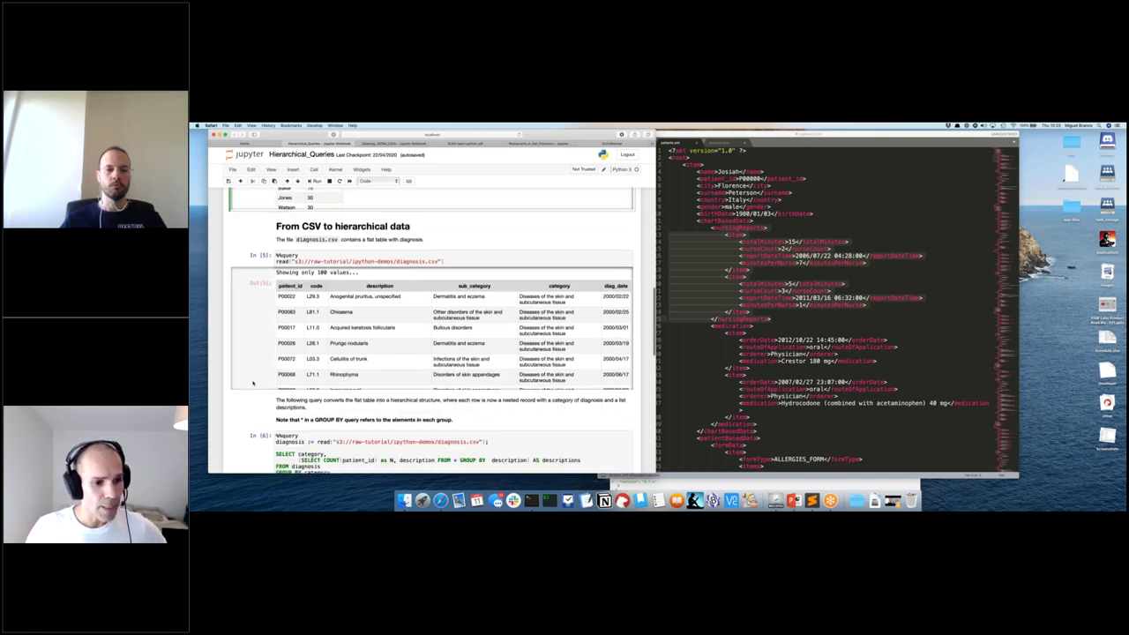
scroll(253, 382, "down", 5)
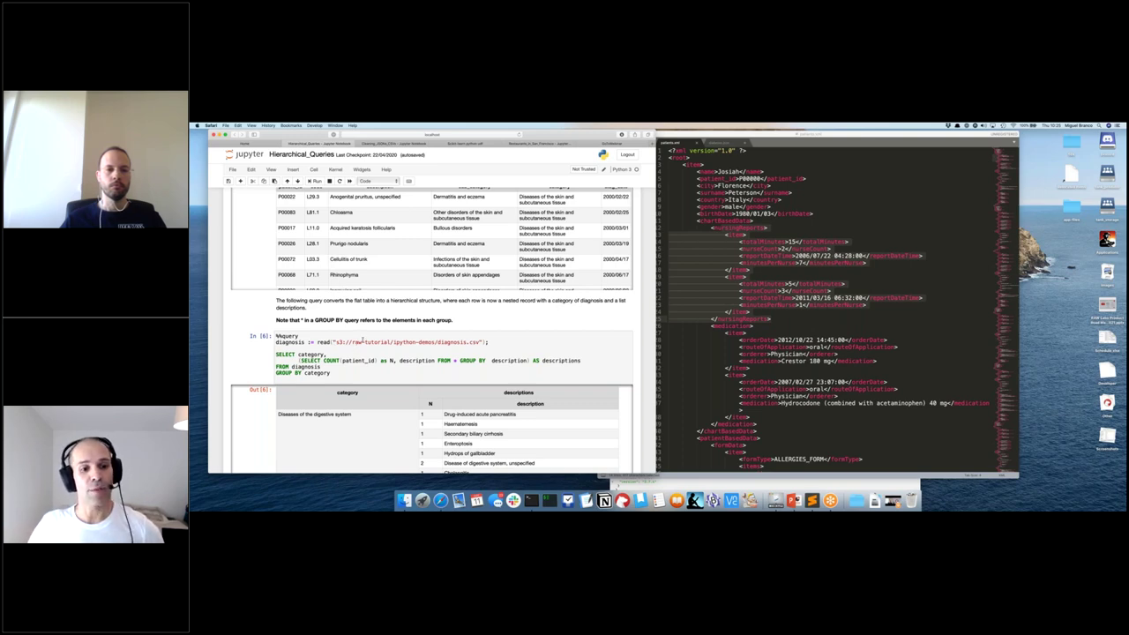
scroll(334, 399, "down", 5)
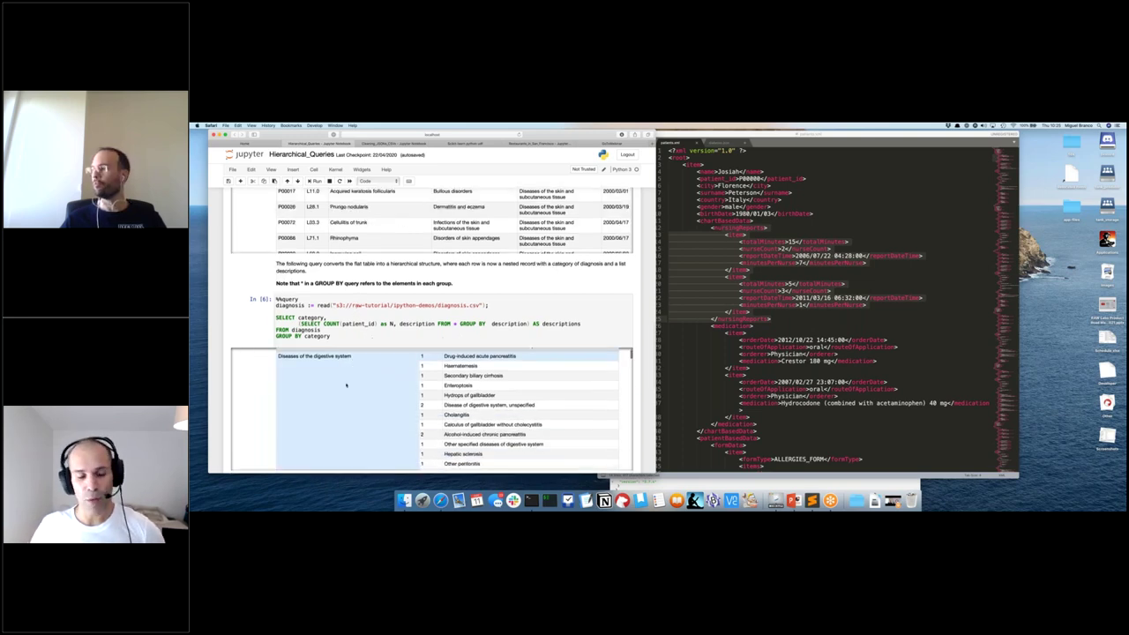
scroll(334, 400, "up", 2)
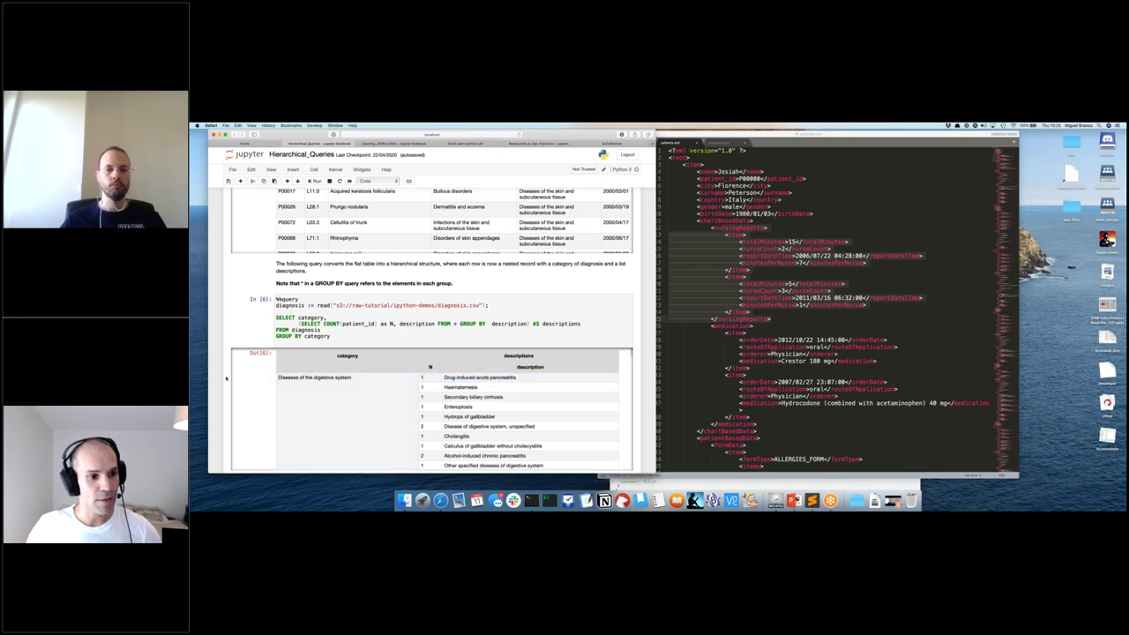
scroll(226, 377, "down", 3)
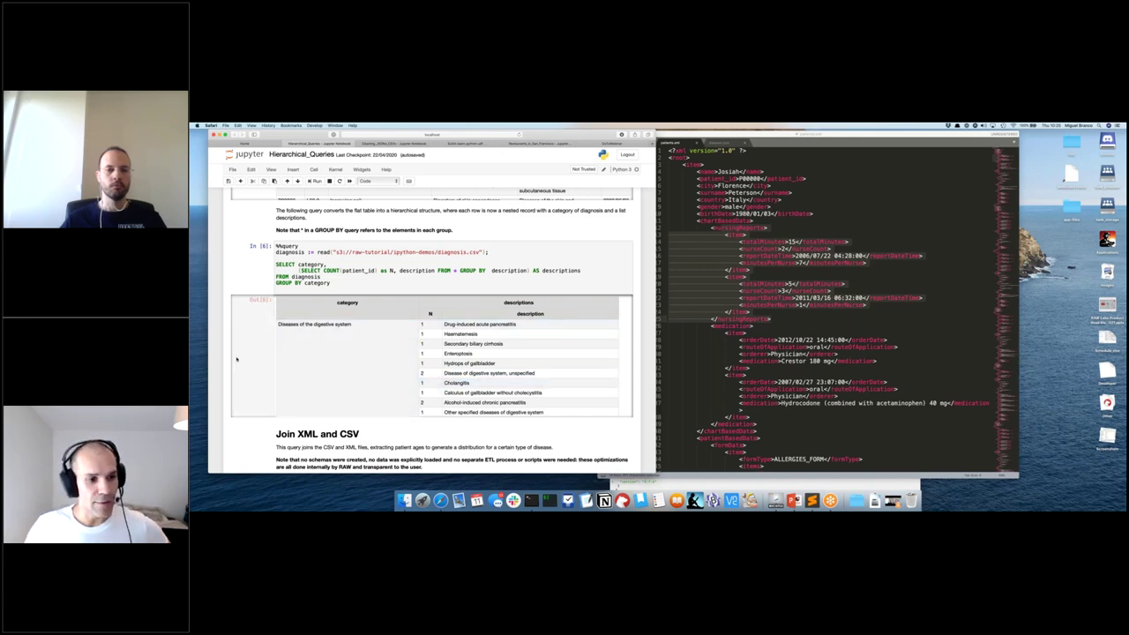
scroll(441, 386, "down", 5)
scroll(353, 274, "down", 1)
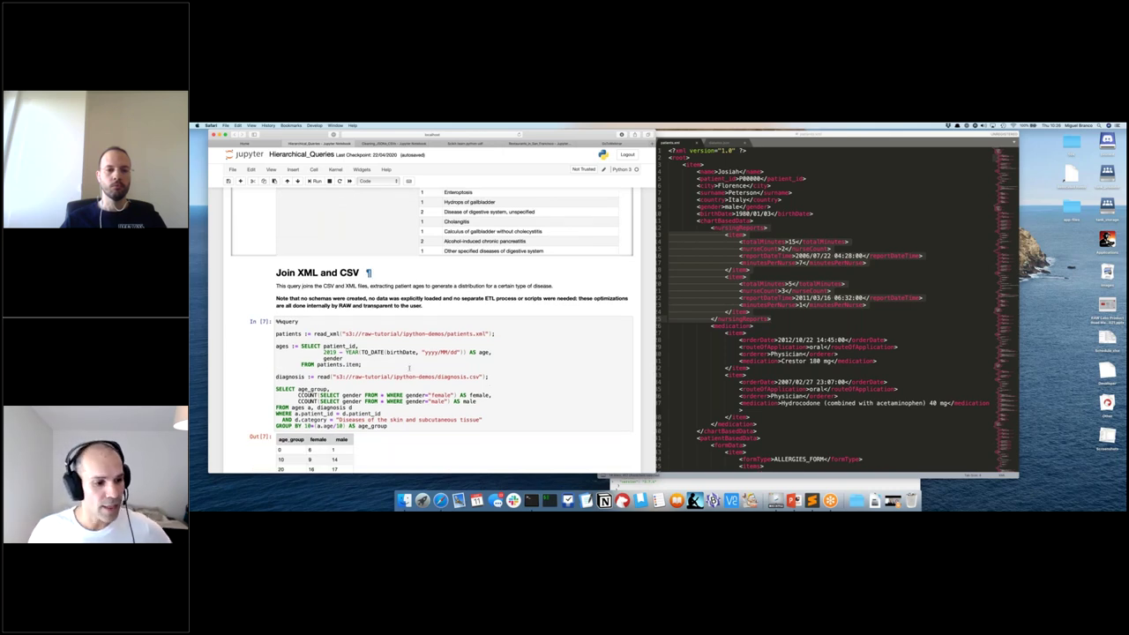
Step: Highlight the join query in cell In [7], then switch to the Cleaning_JSONs_CSVs notebook
scroll(338, 318, "down", 3)
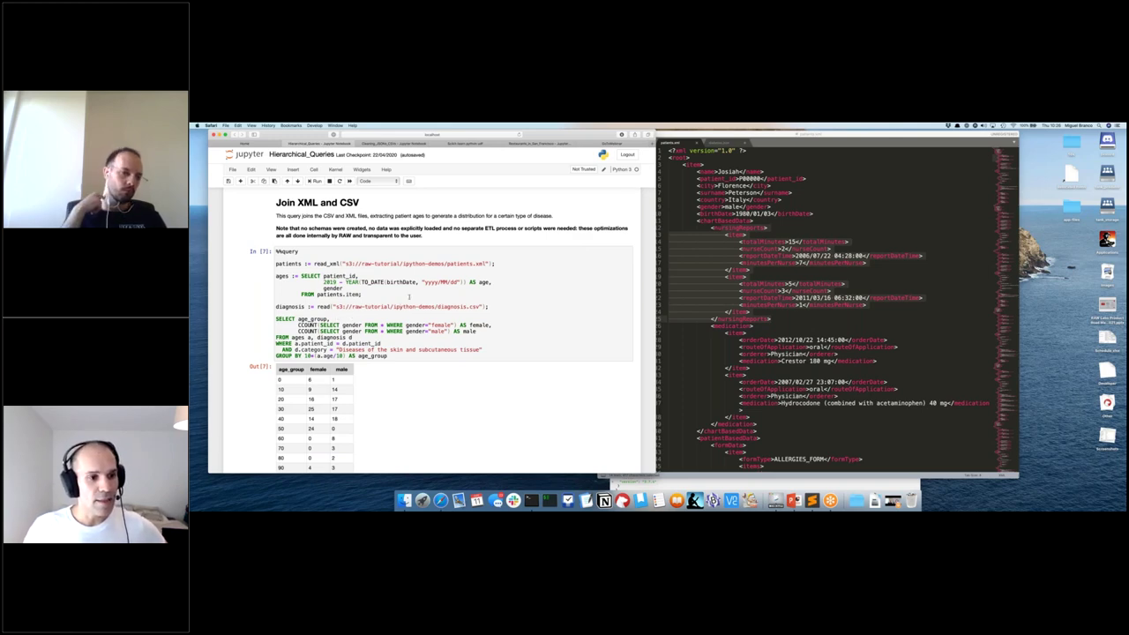
scroll(408, 297, "down", 2)
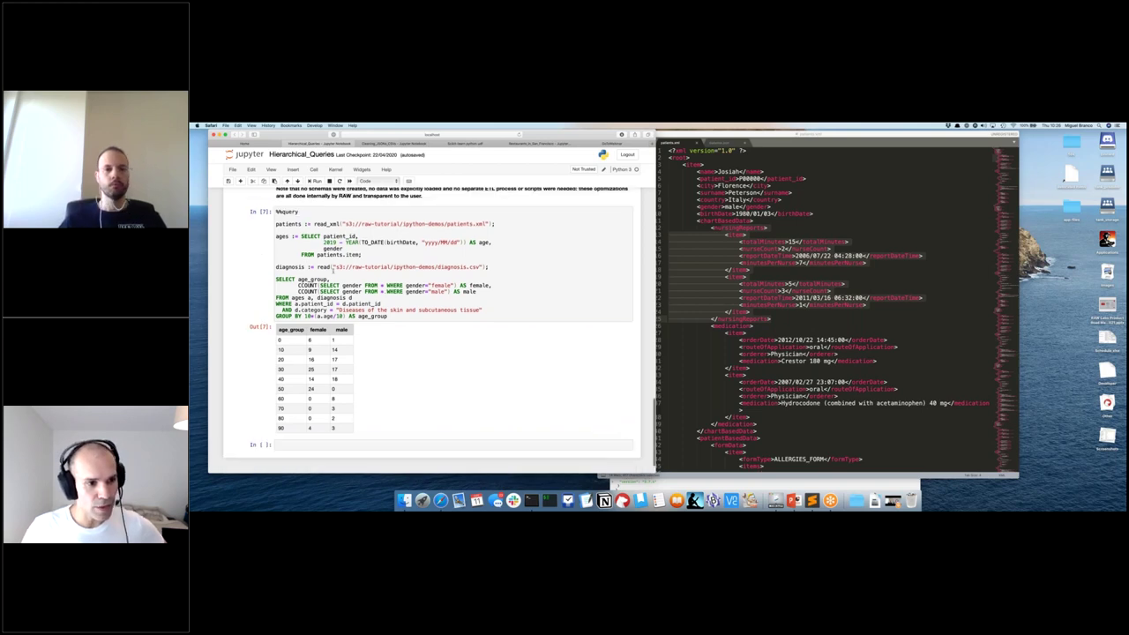
left_click_drag(392, 318, 275, 280)
left_click(298, 304)
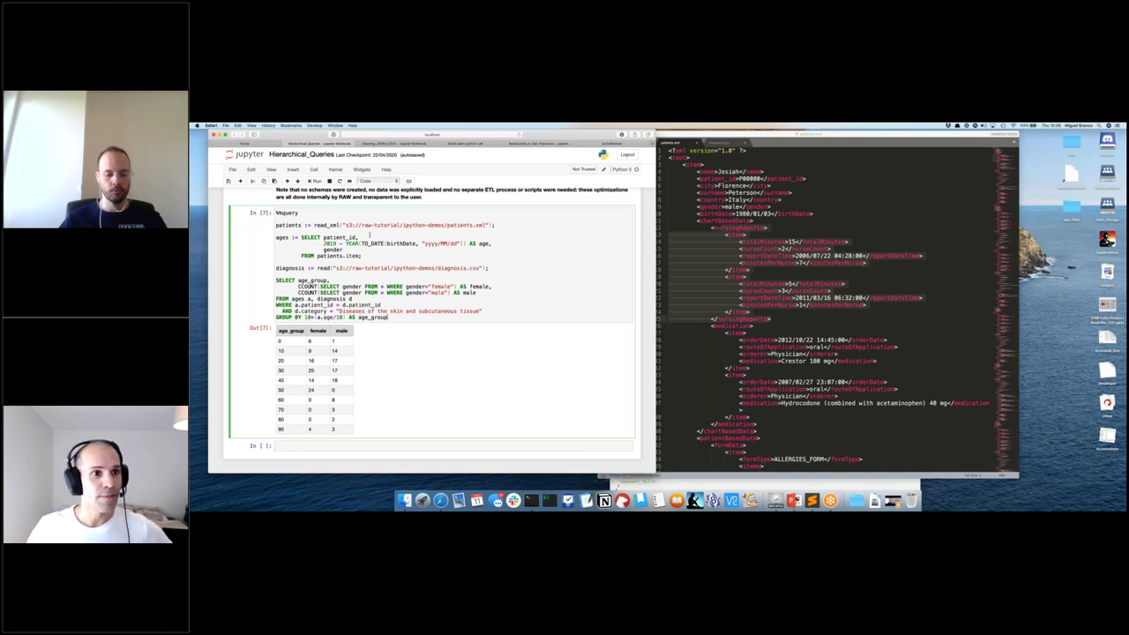
left_click(401, 144)
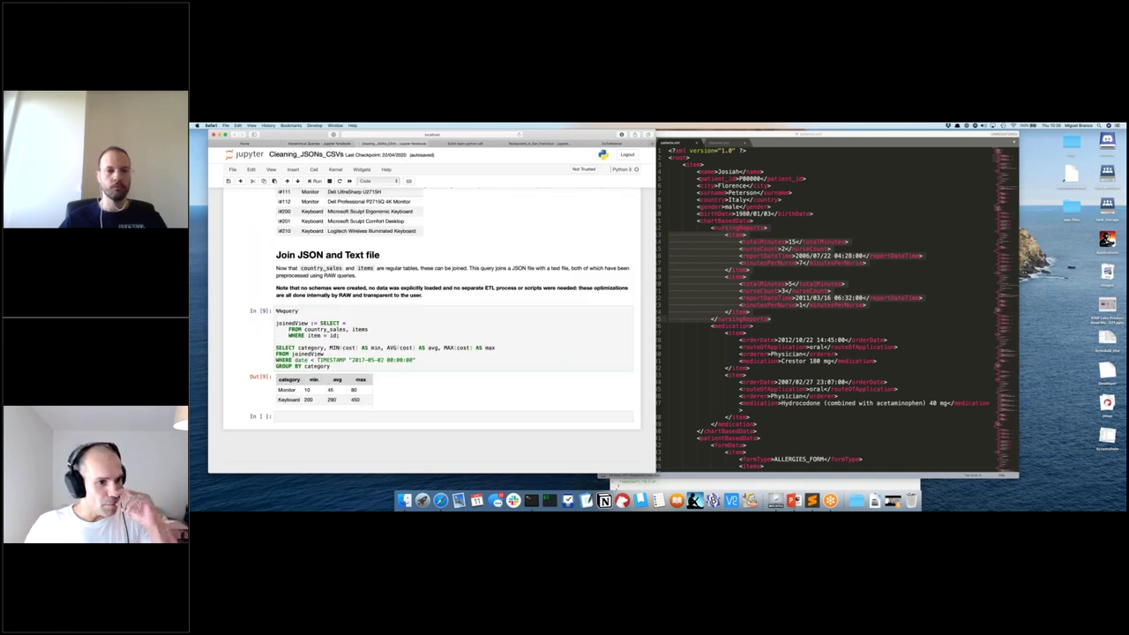
Step: Scroll to the top of Cleaning_JSONs_CSVs, then move to the Scikit Learn using RAW notebook
scroll(432, 335, "up", 20)
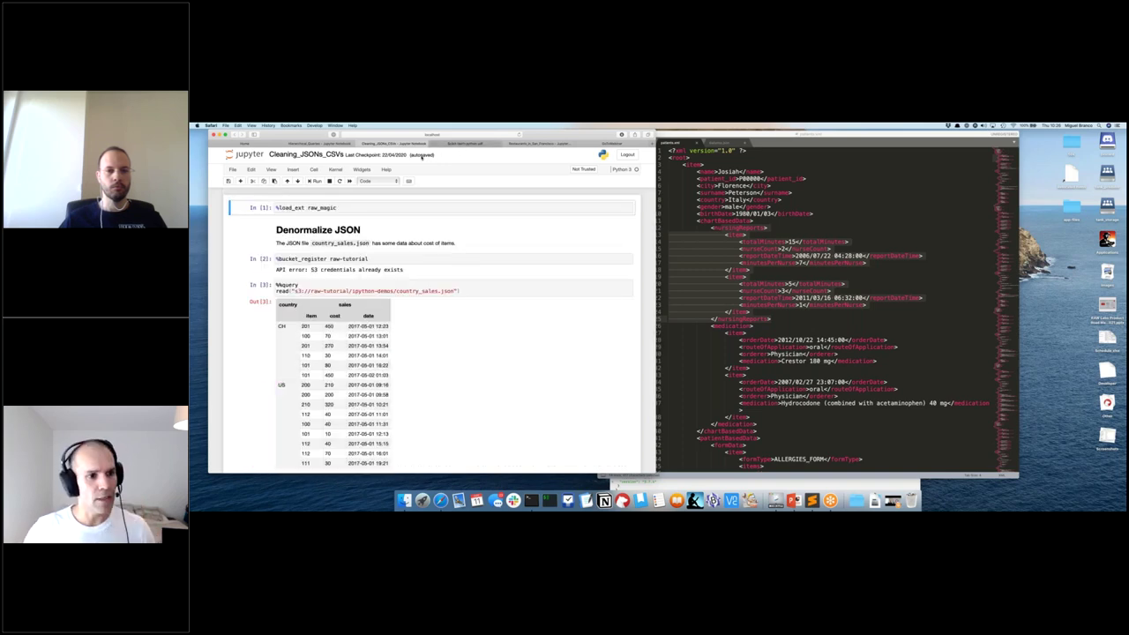
left_click(466, 143)
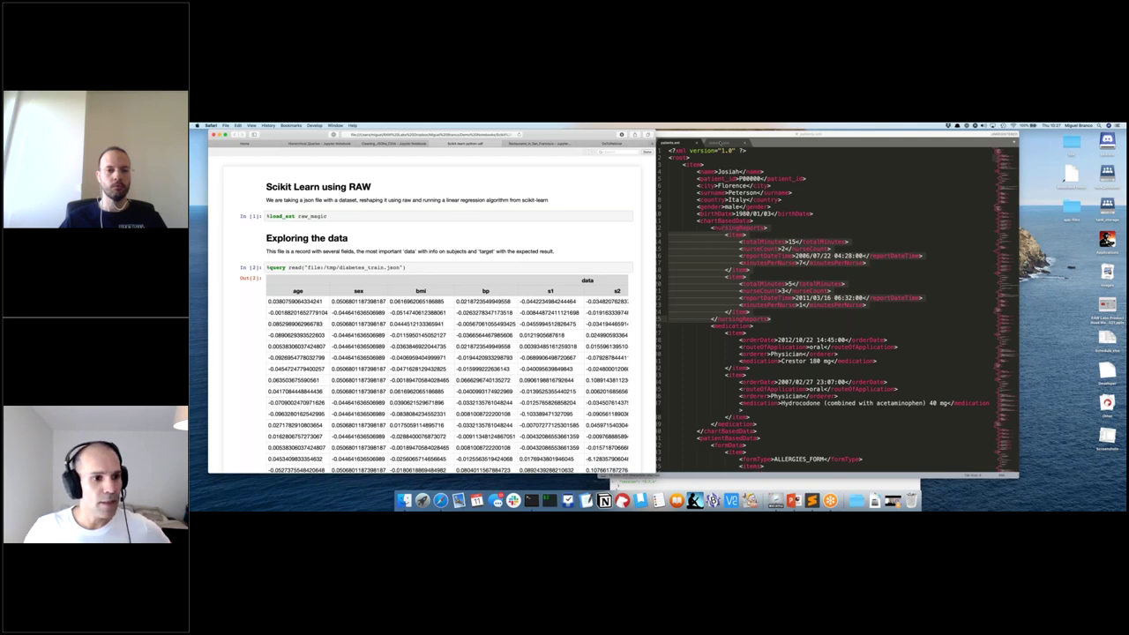
Step: Show the first records of diabetes.json in Sublime Text, then return to the notebook
left_click(722, 142)
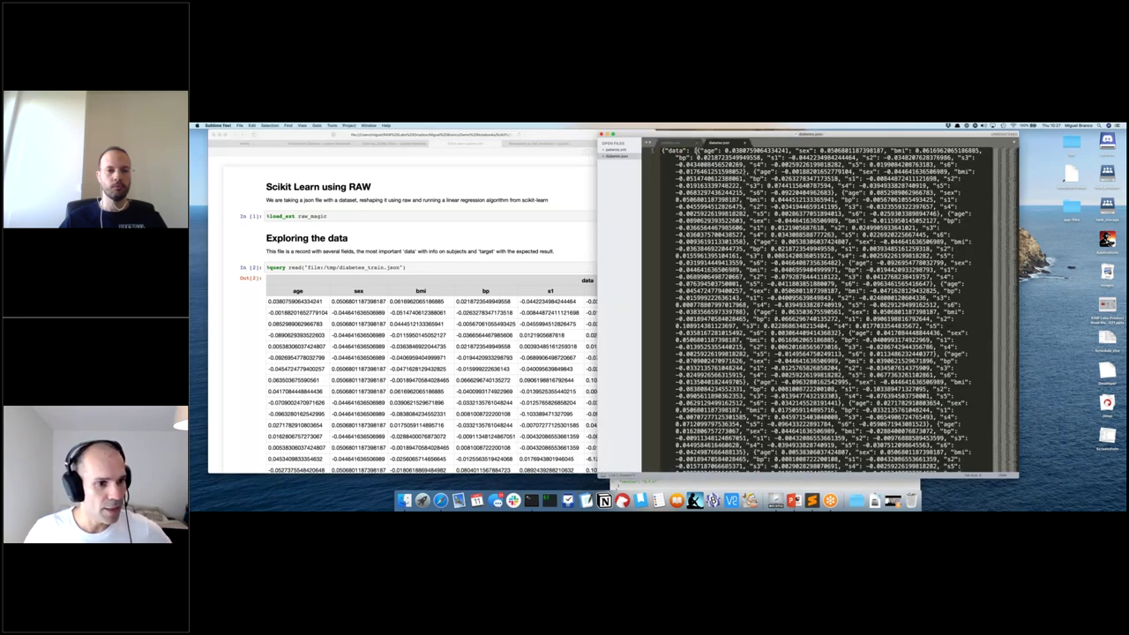
left_click_drag(695, 150, 224, 274)
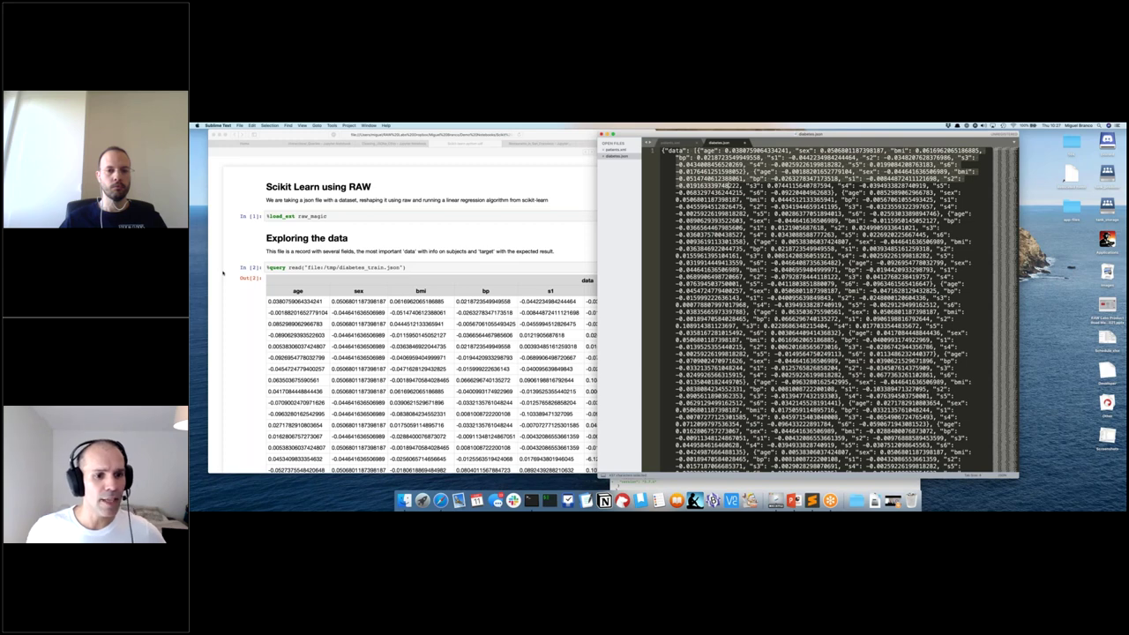
left_click(223, 274)
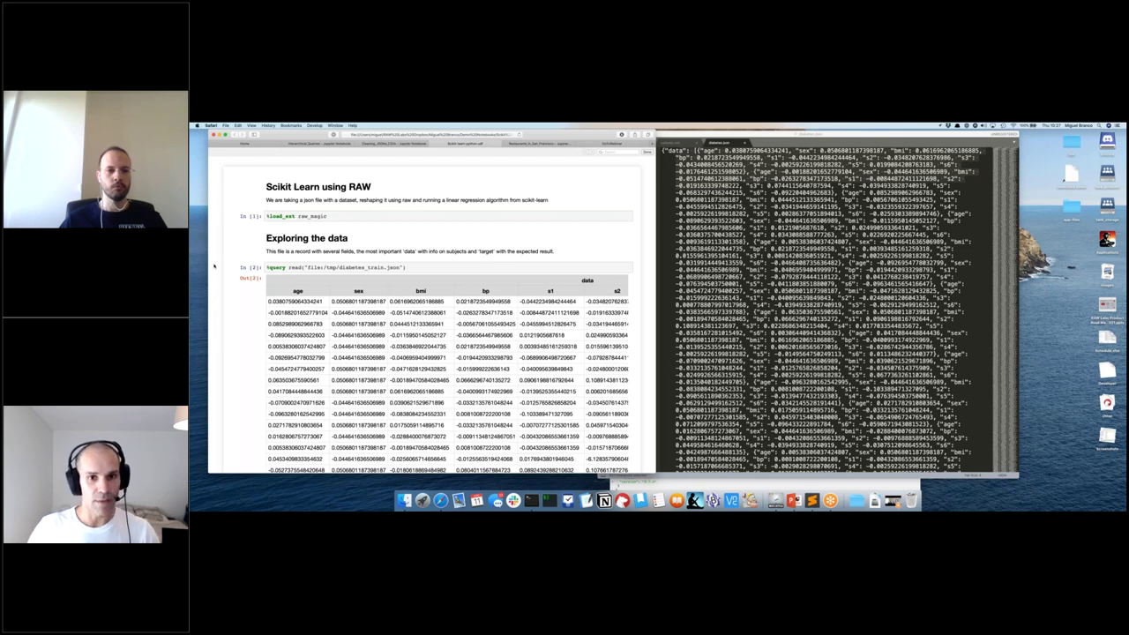
Step: Search the notebook page for 'ue' to jump to the training query in cell 3
key("super+f")
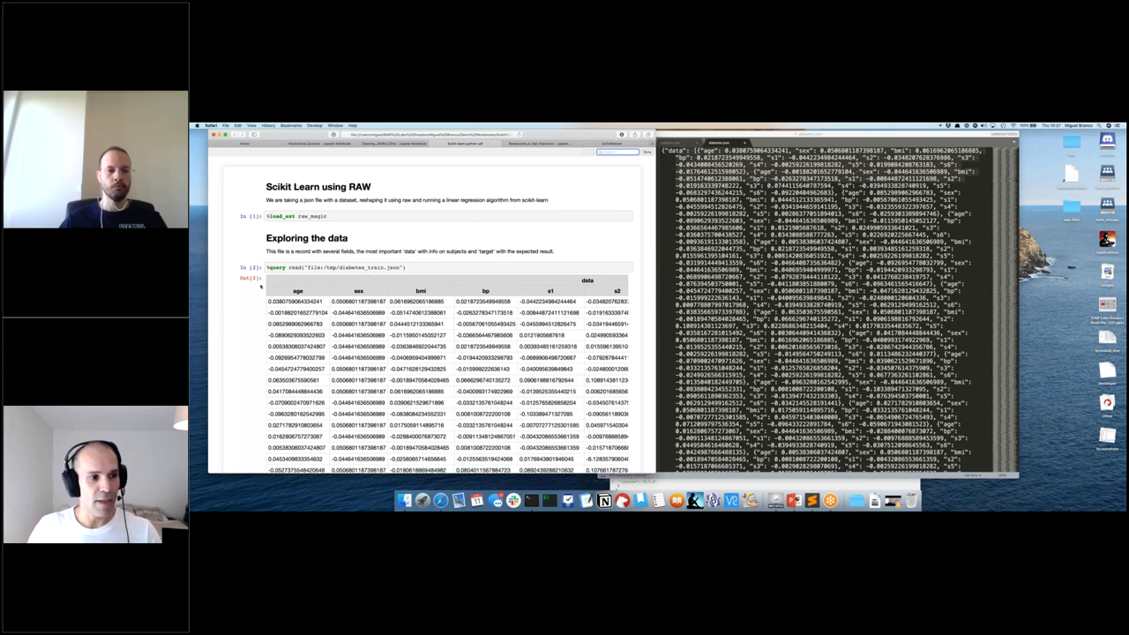
left_click(217, 276)
key("super+f")
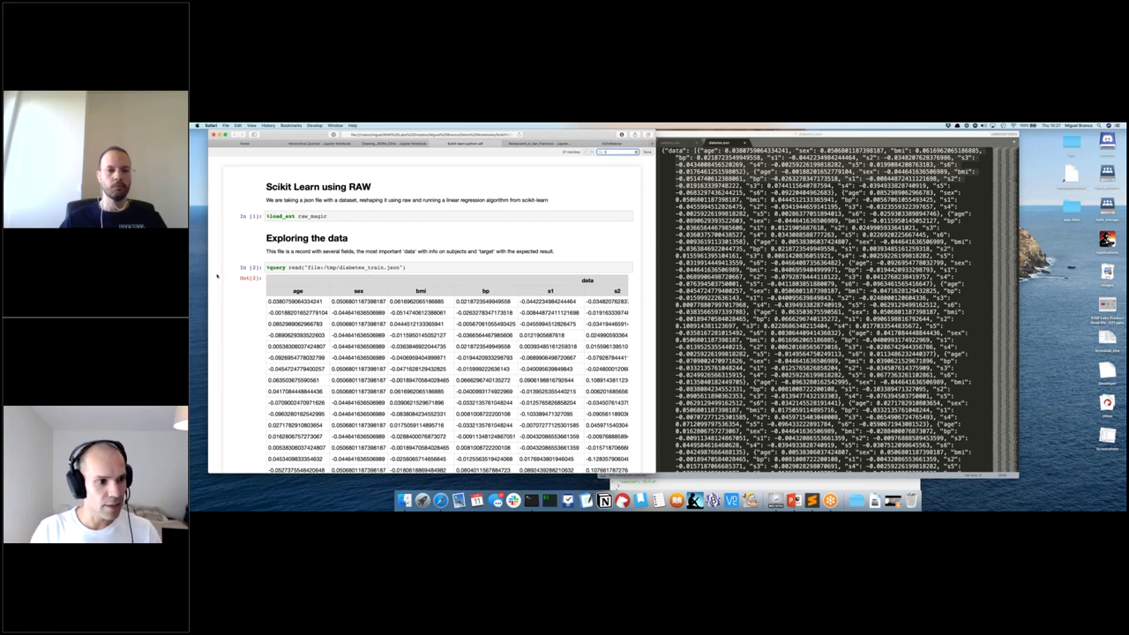
type("ue")
key("Return")
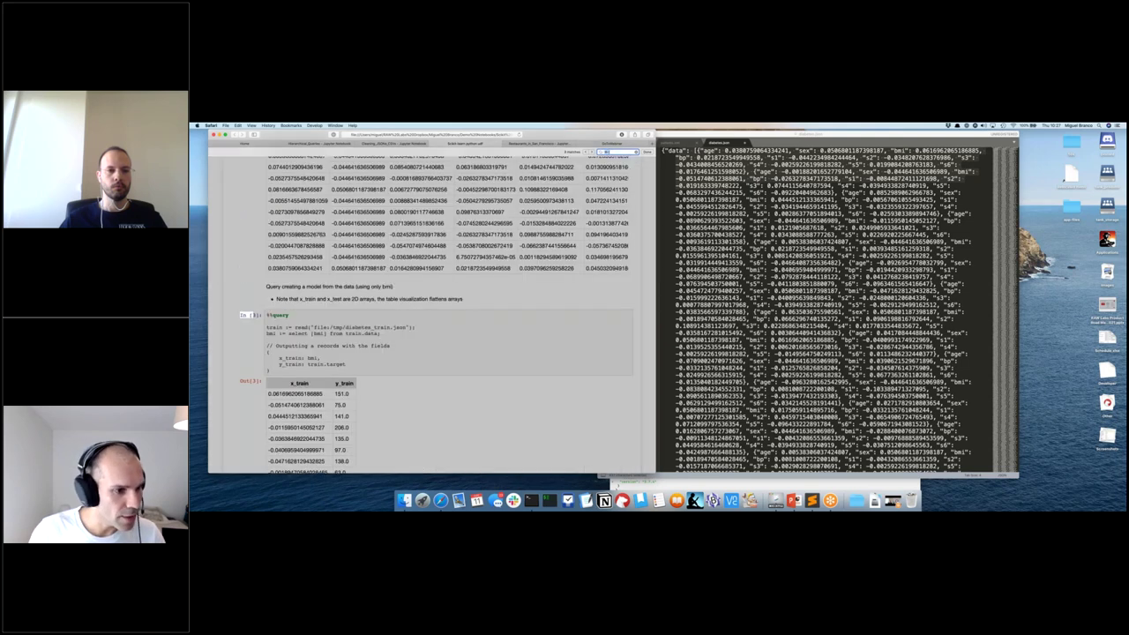
Step: Highlight bmi and the x_train and y_train output fields in the training query
key("Escape")
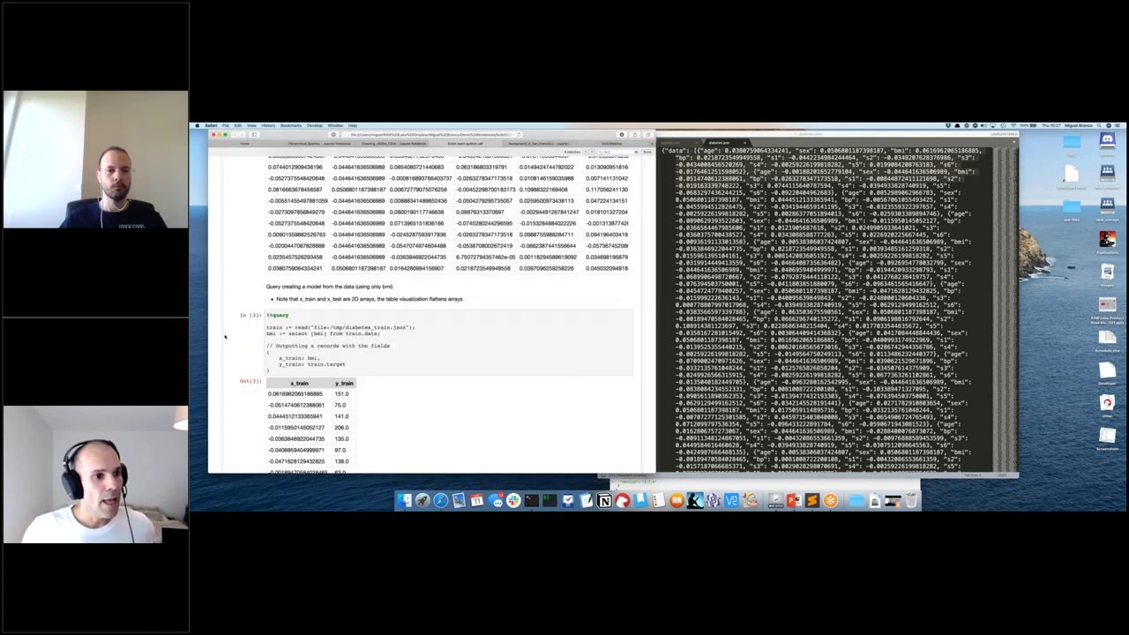
scroll(225, 336, "down", 3)
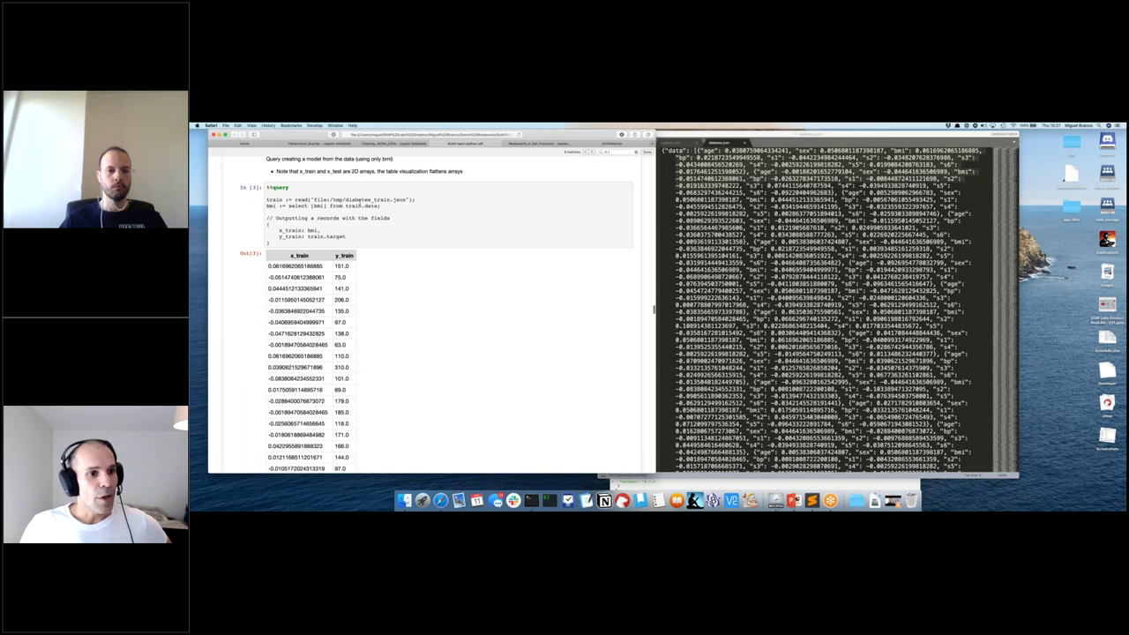
double_click(318, 206)
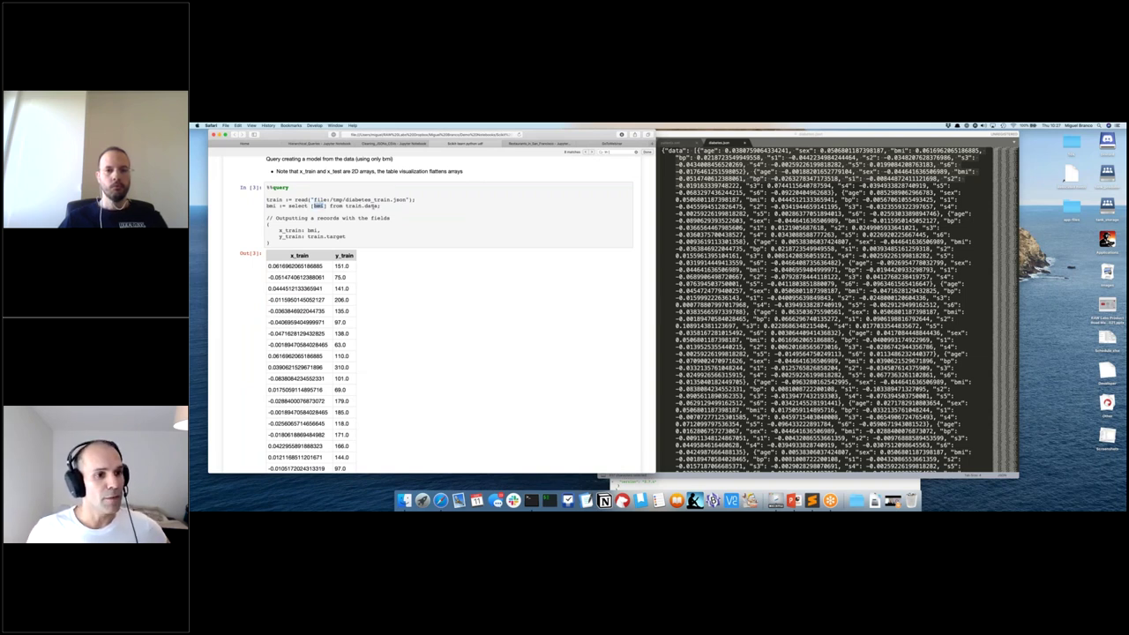
left_click_drag(269, 225, 346, 237)
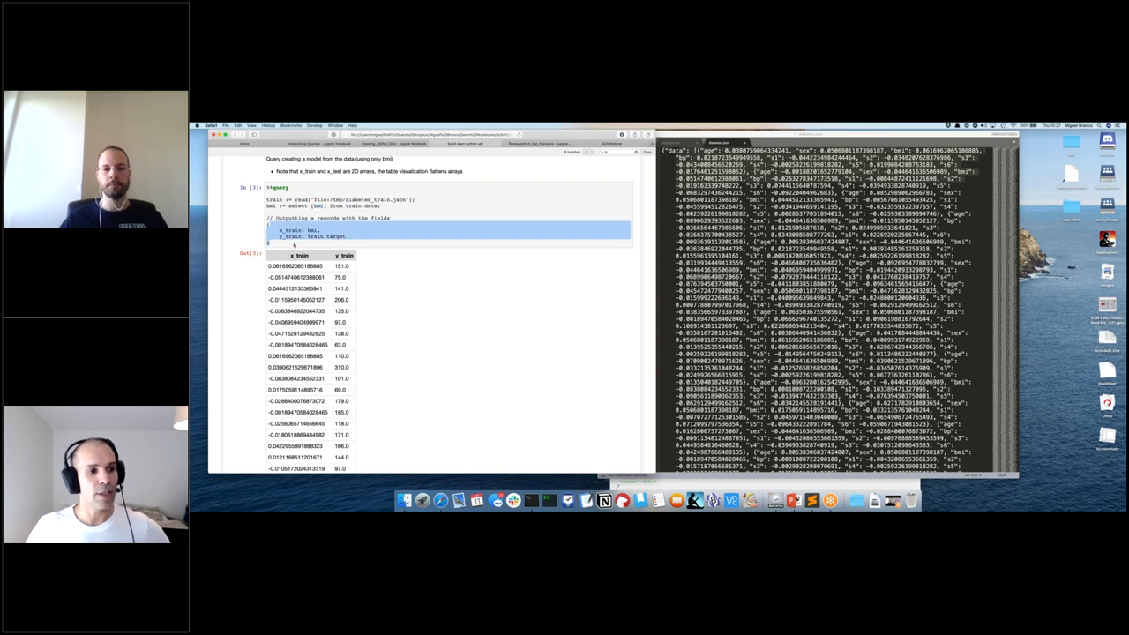
left_click_drag(267, 223, 272, 240)
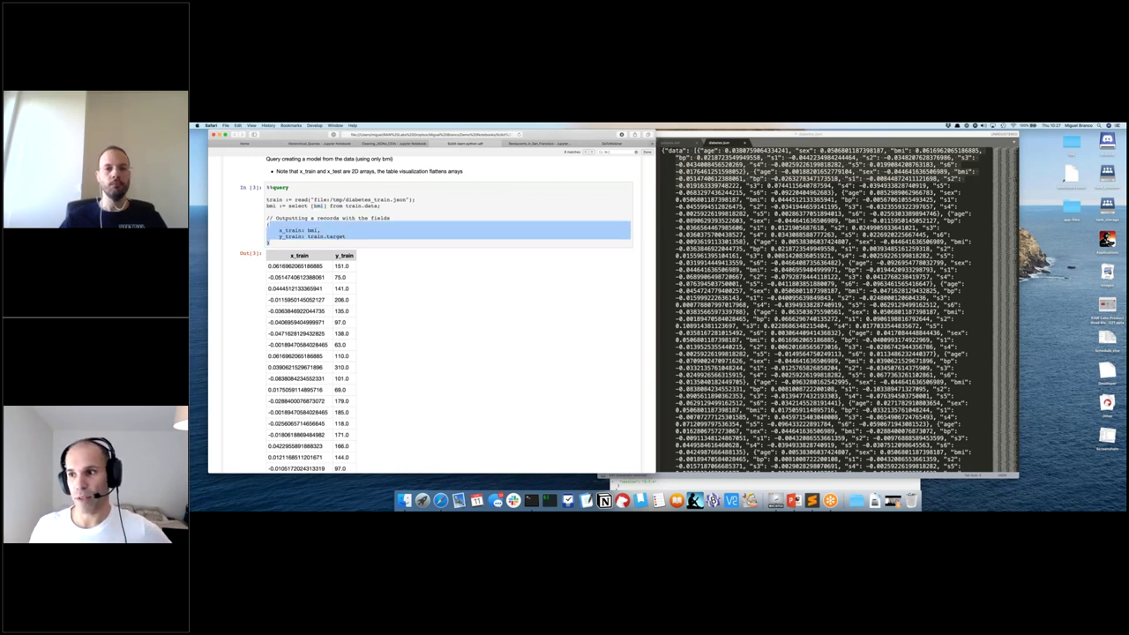
left_click(272, 238)
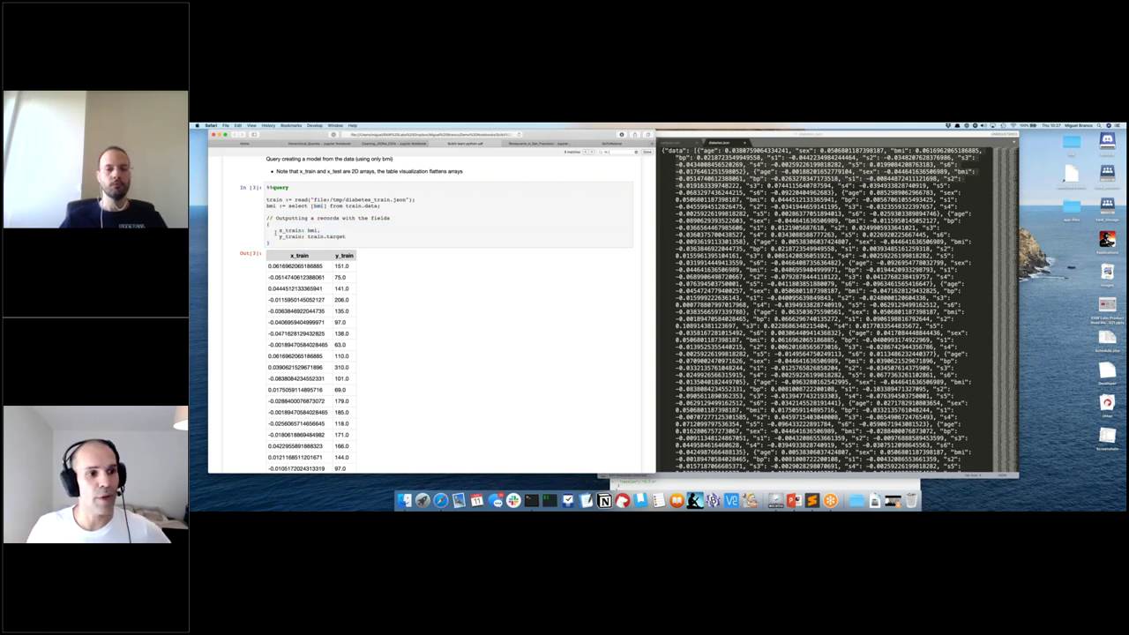
double_click(288, 230)
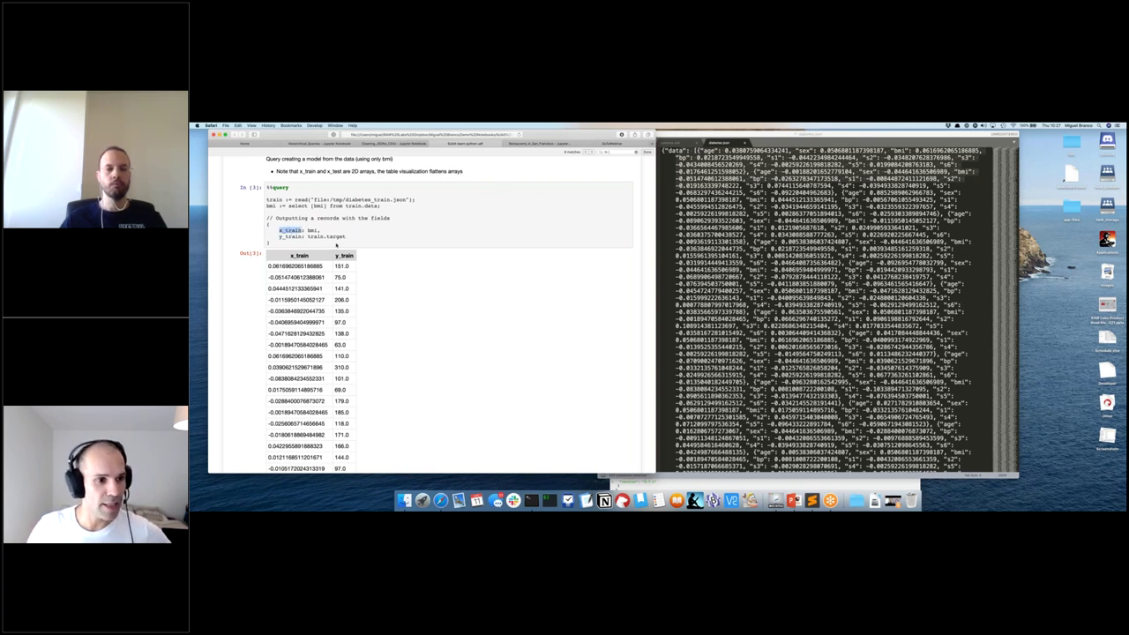
left_click(213, 335)
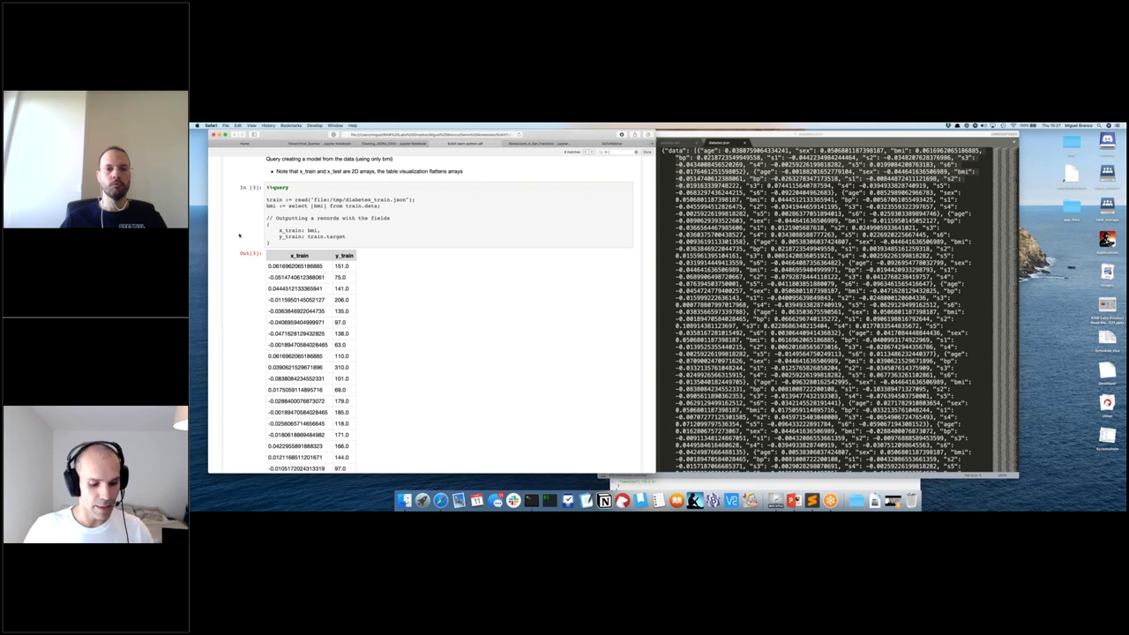
Step: Find the %%query cell reading diabetes_train.json and scroll below its output
key("super+f")
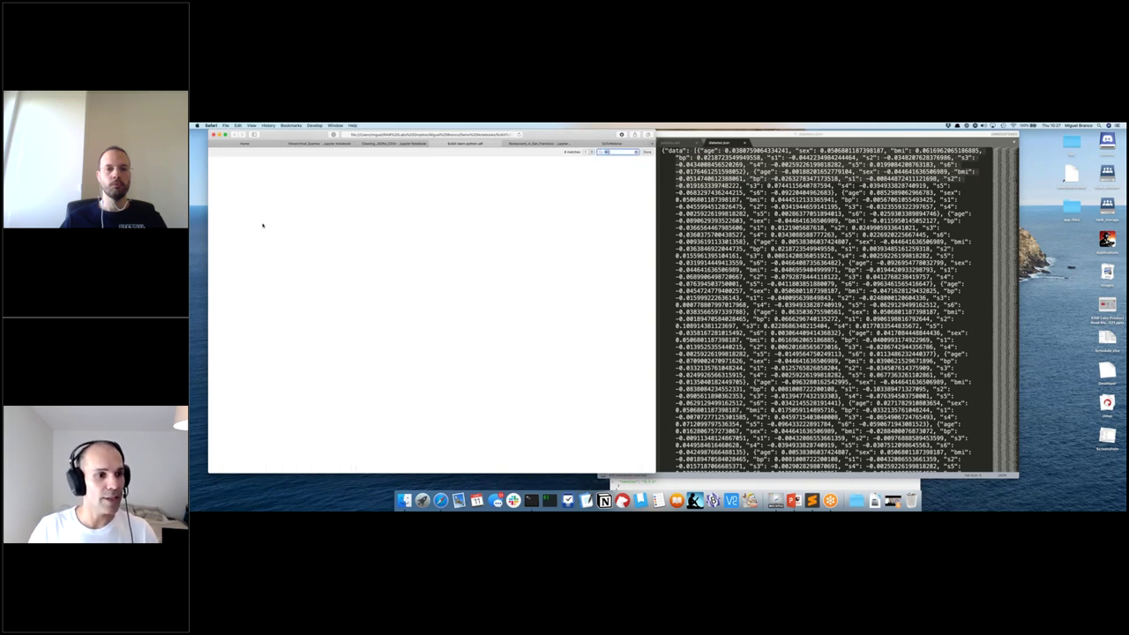
key("Return")
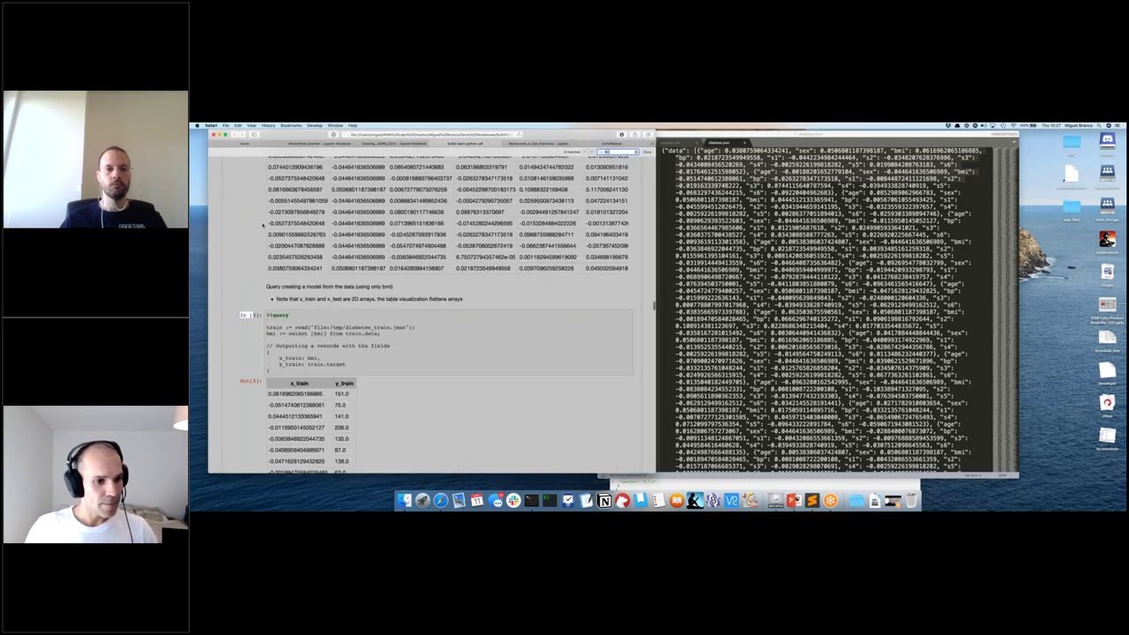
scroll(262, 227, "down", 10)
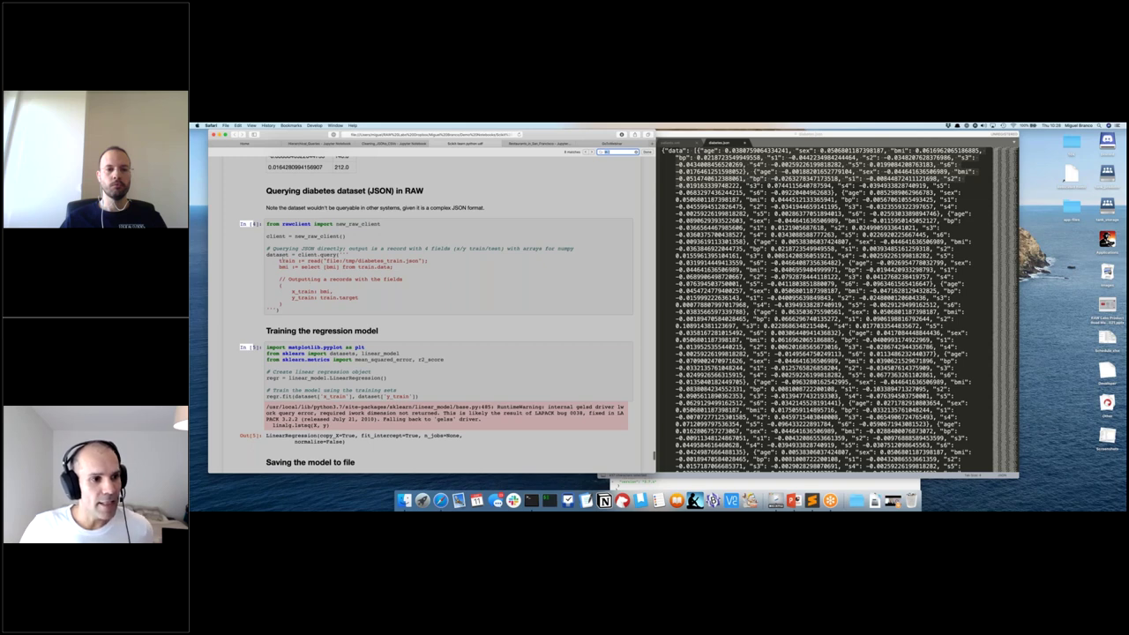
Step: Scroll through 'Training the regression model' down to the 'Saving the model to file' section
scroll(435, 313, "down", 2)
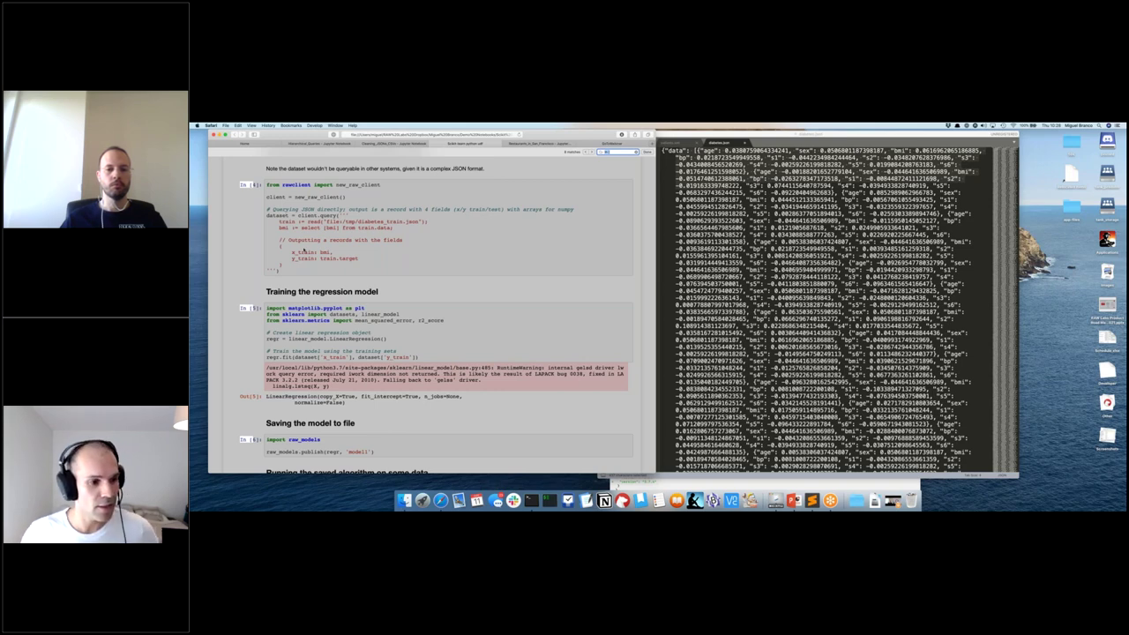
scroll(302, 251, "down", 1)
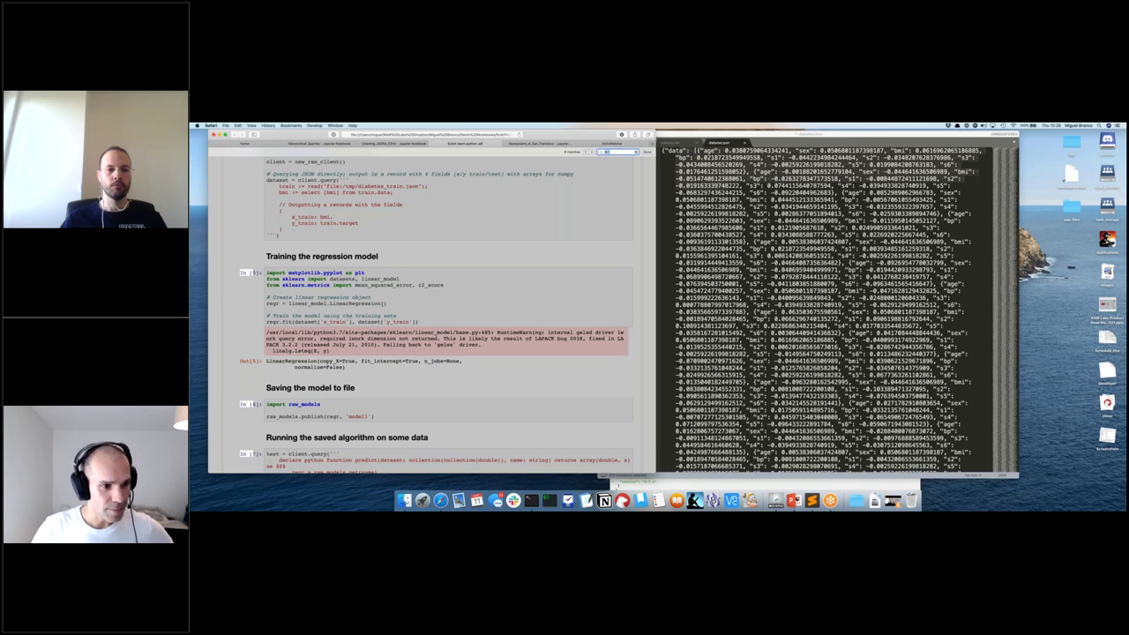
scroll(433, 317, "down", 2)
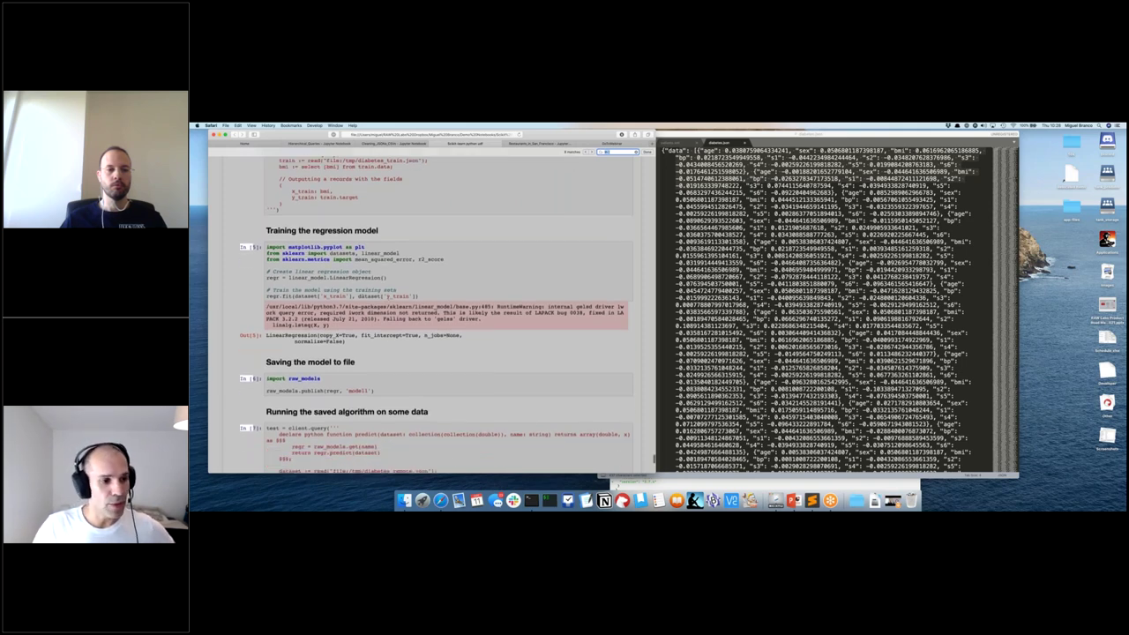
scroll(432, 318, "down", 3)
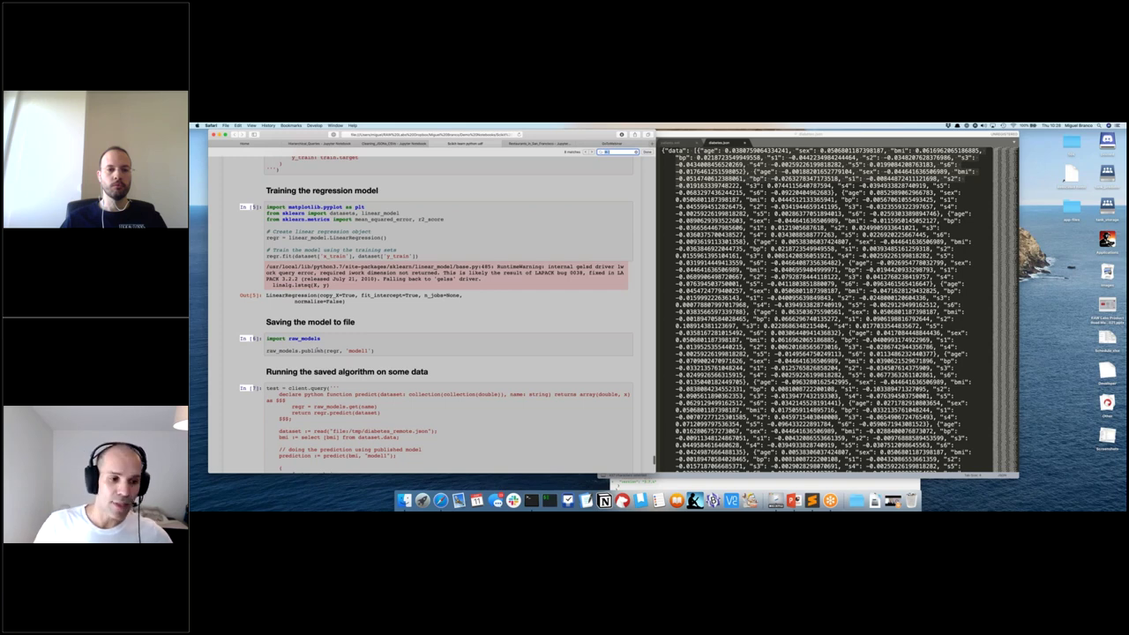
scroll(329, 355, "down", 9)
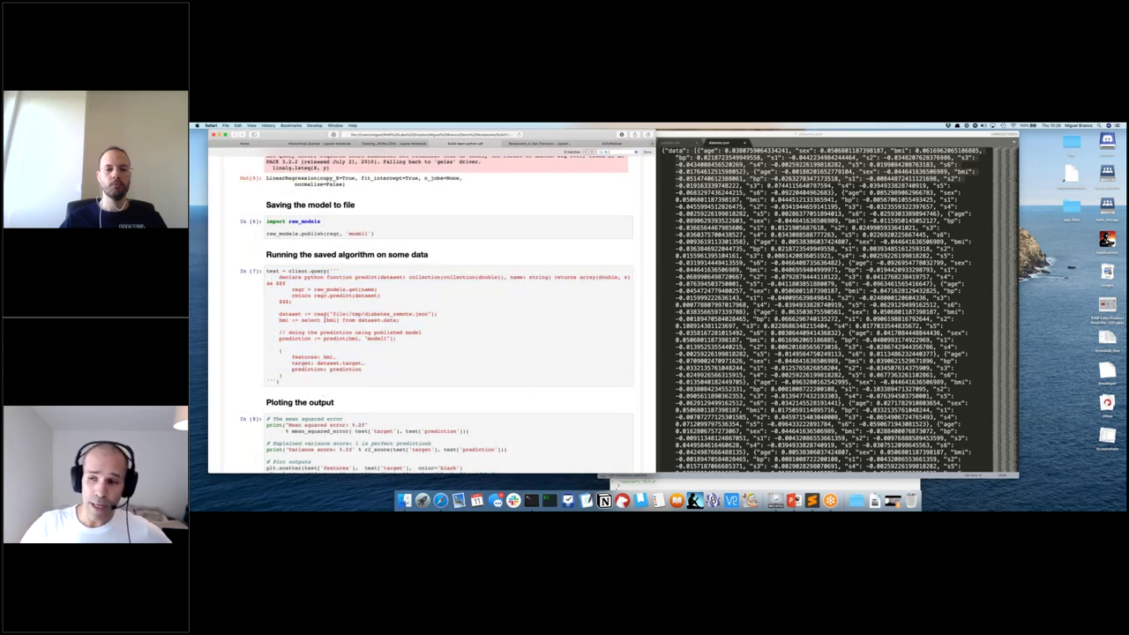
double_click(312, 277)
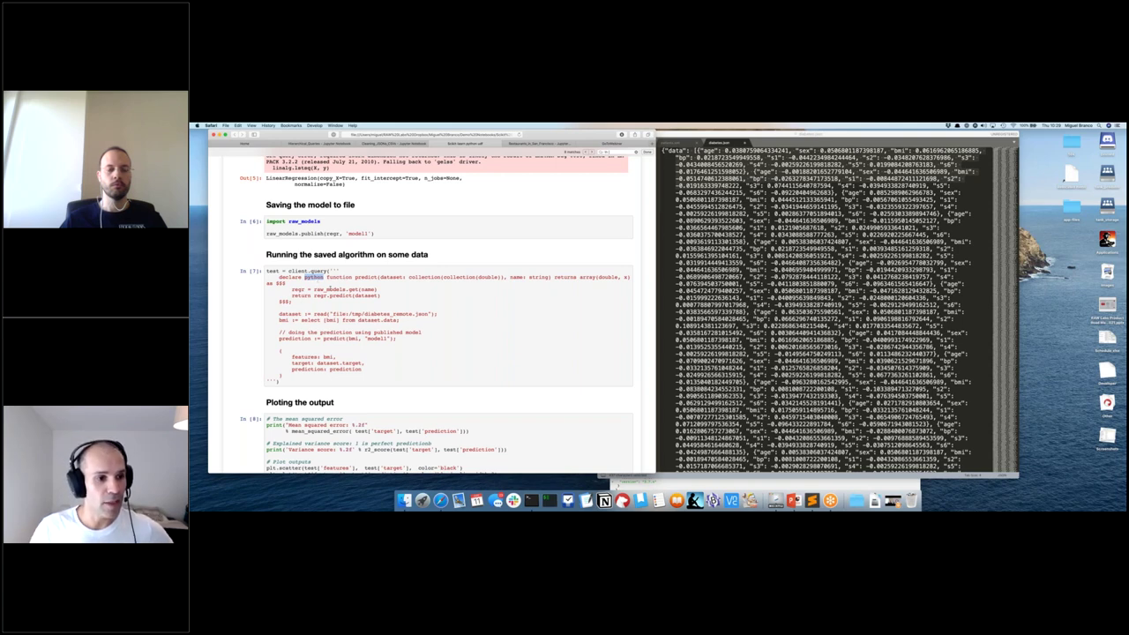
left_click(331, 288)
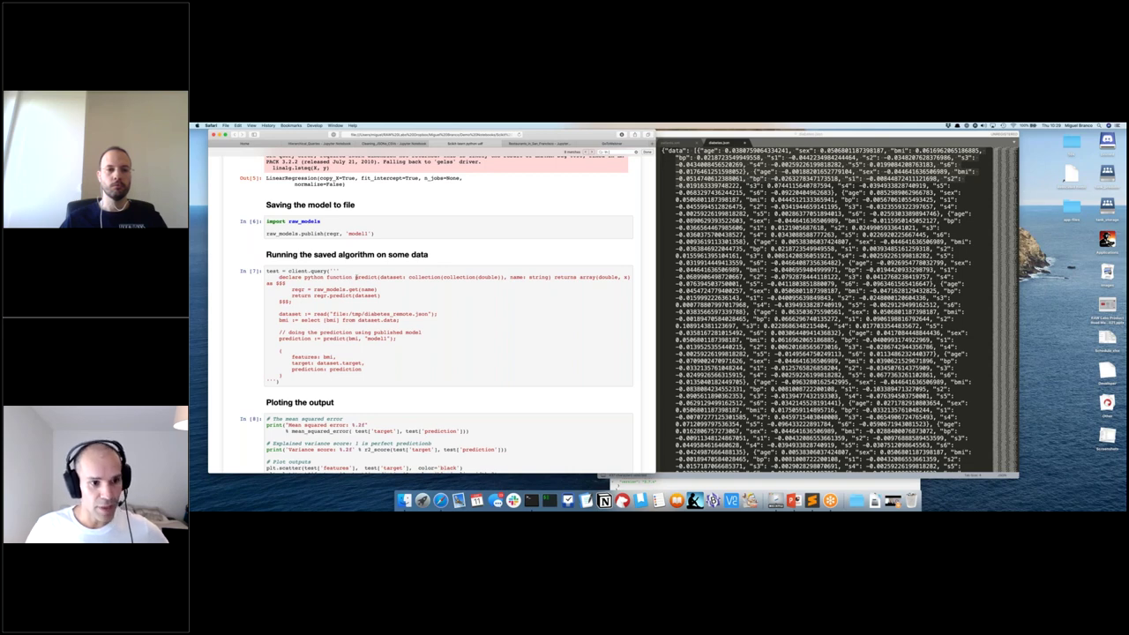
double_click(391, 277)
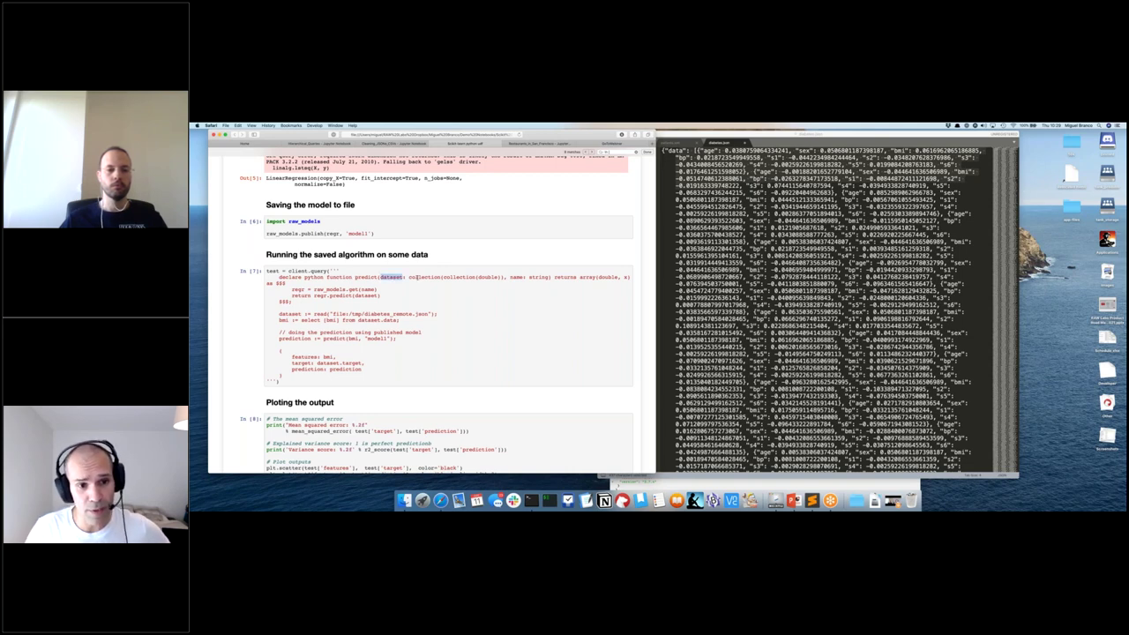
double_click(516, 277)
double_click(587, 277)
double_click(608, 277)
double_click(425, 277)
double_click(458, 277)
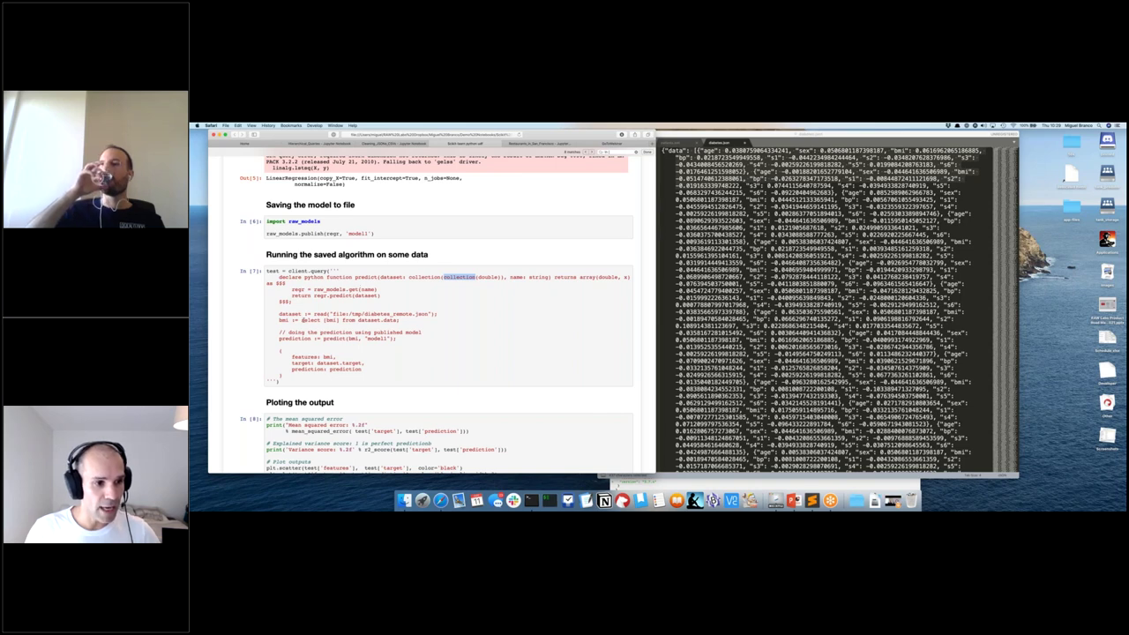
left_click_drag(300, 319, 397, 319)
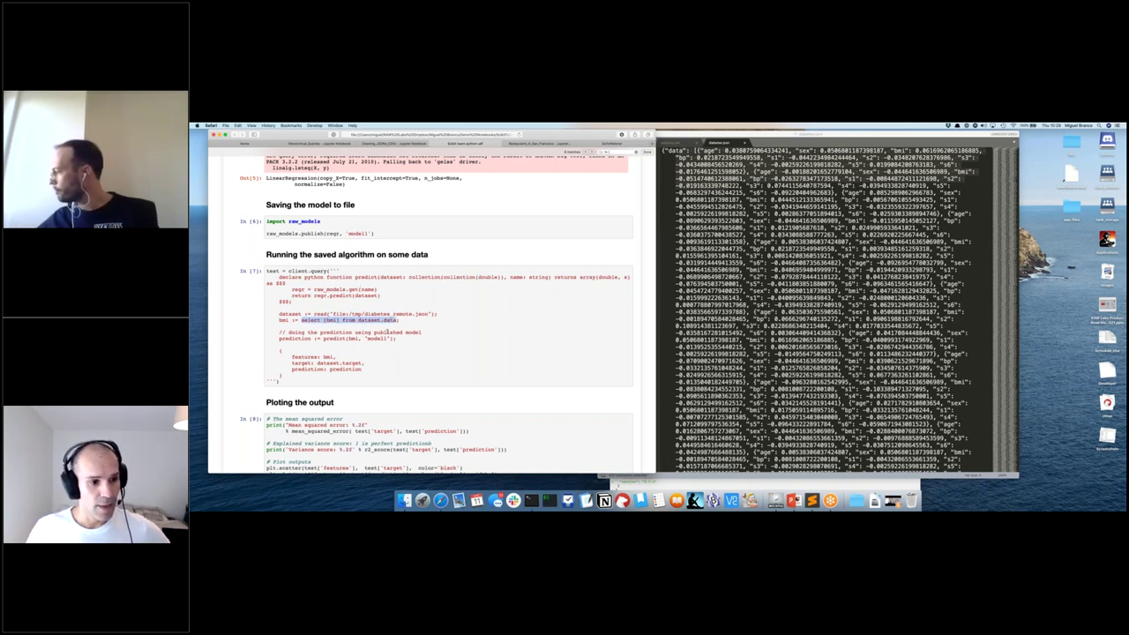
scroll(386, 332, "down", 3)
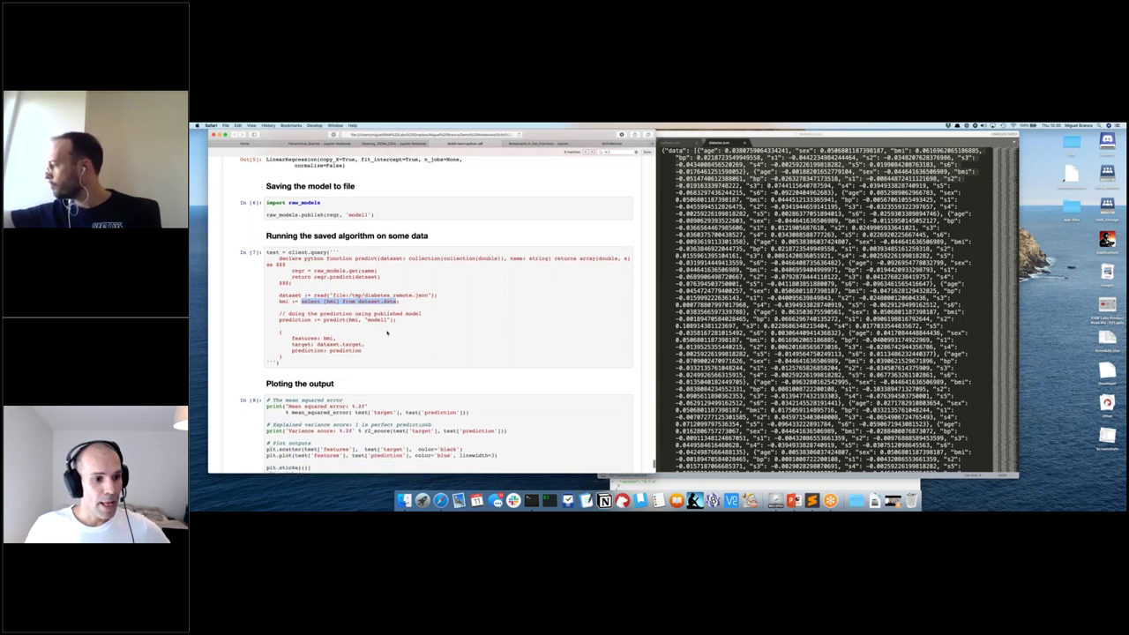
Step: Highlight features, prediction and test in the prediction cells, then rerun the regression-line plot
scroll(386, 331, "down", 7)
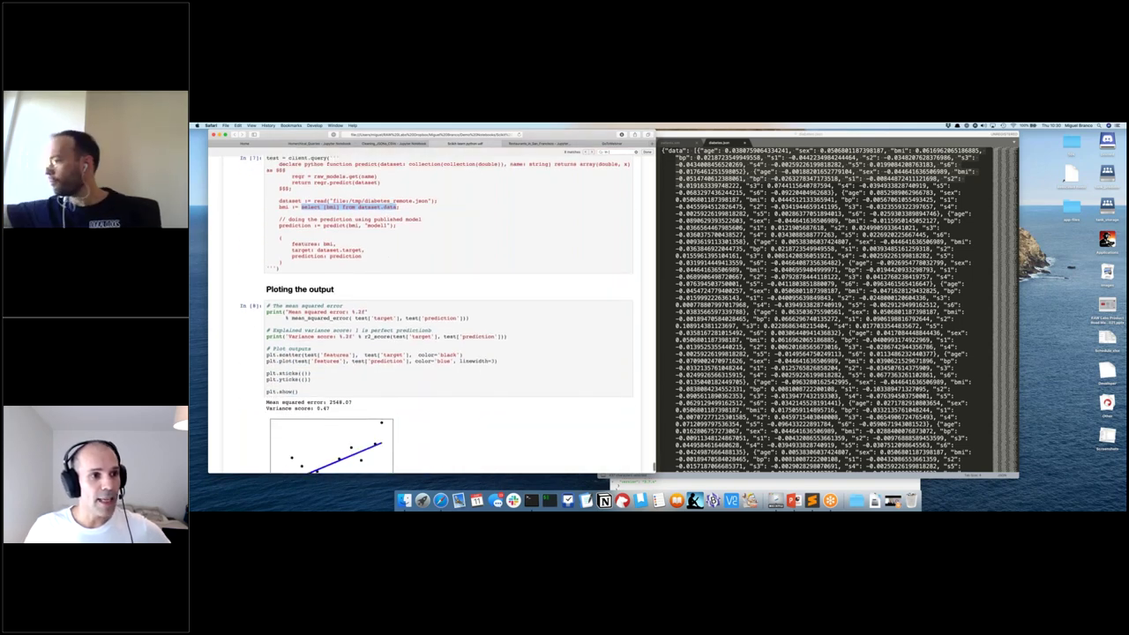
scroll(279, 238, "up", 1)
mouse_move(267, 238)
left_mouse_down()
mouse_move(300, 262)
mouse_move(268, 238)
left_mouse_up()
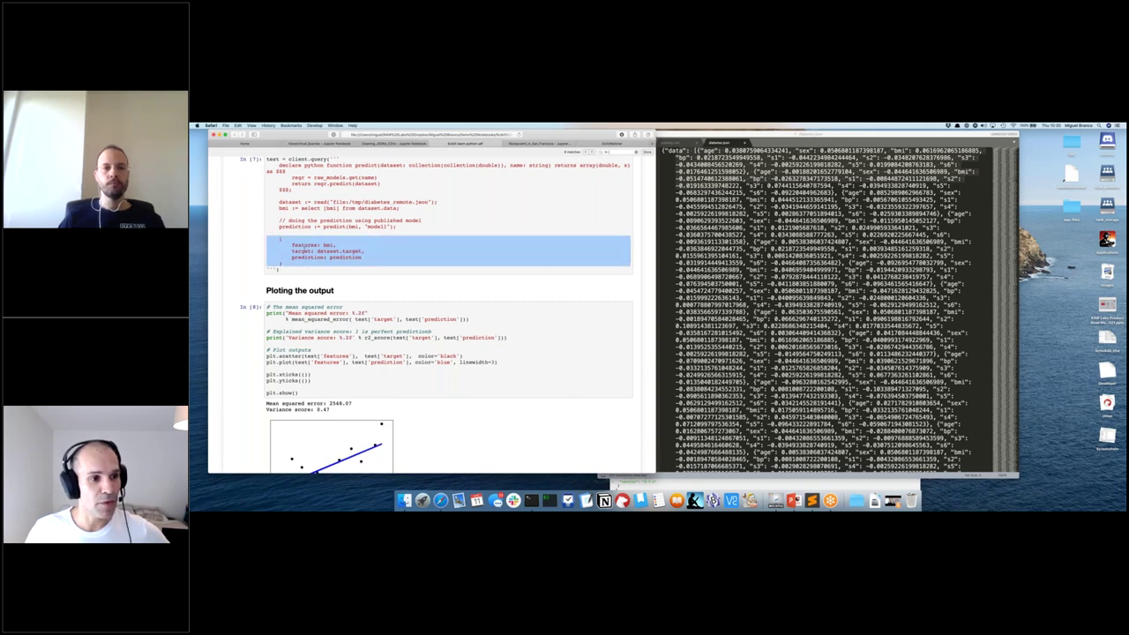
double_click(304, 245)
double_click(305, 257)
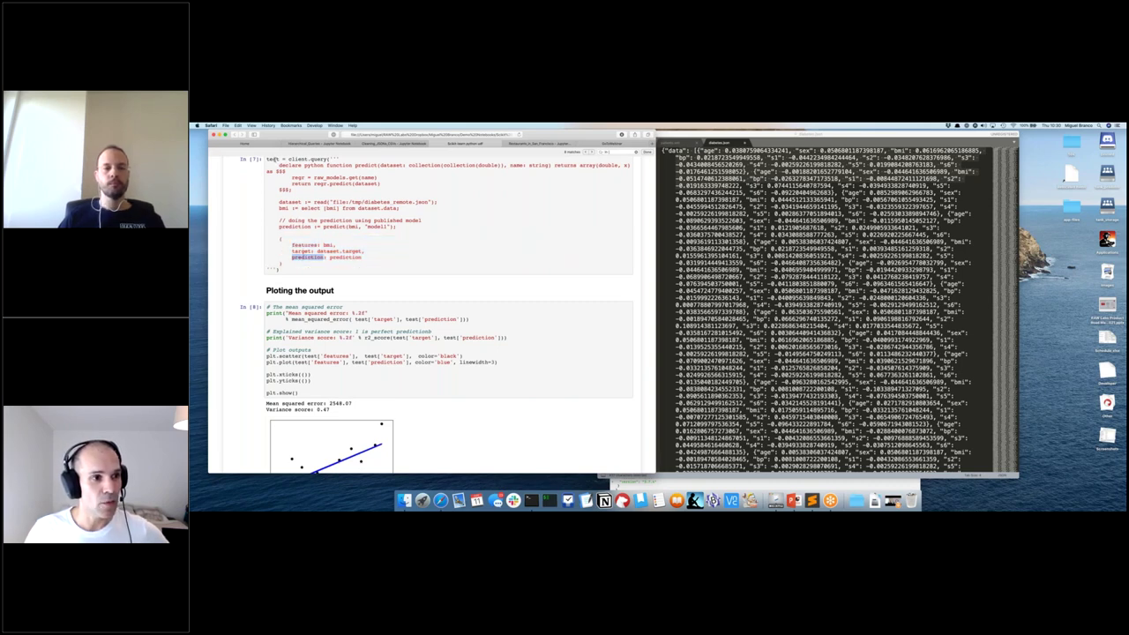
double_click(272, 158)
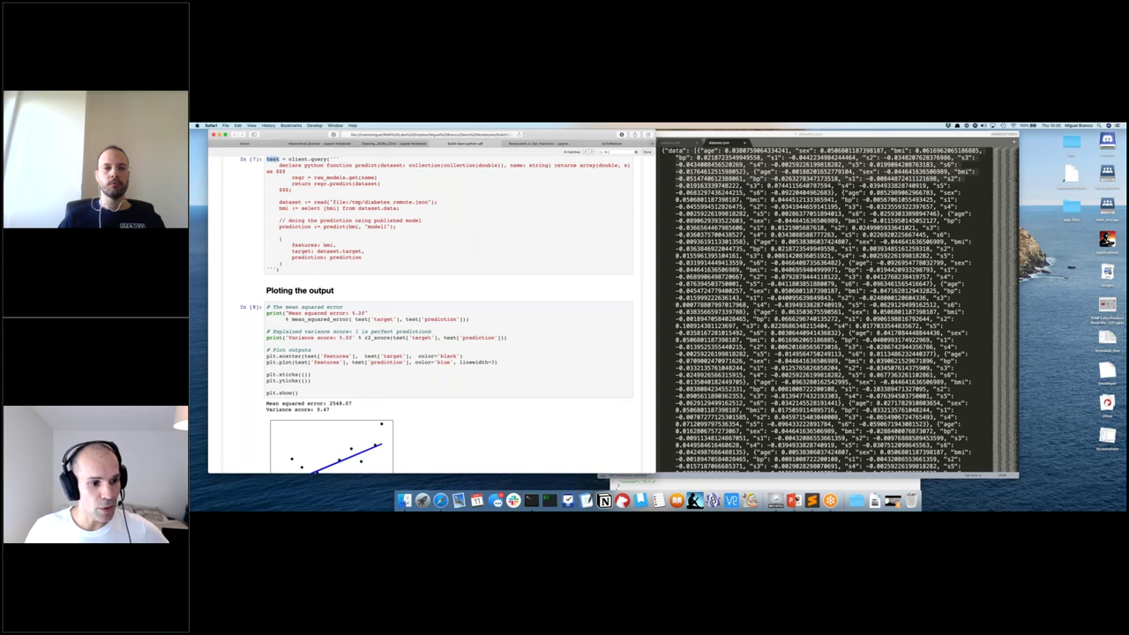
double_click(302, 362)
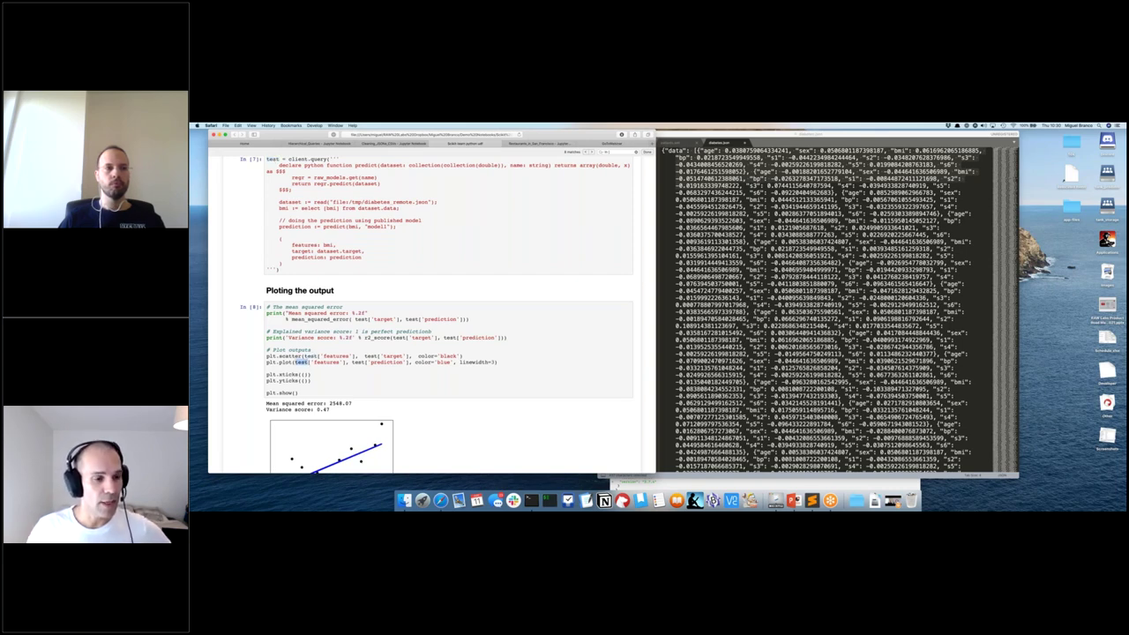
key("shift+Return")
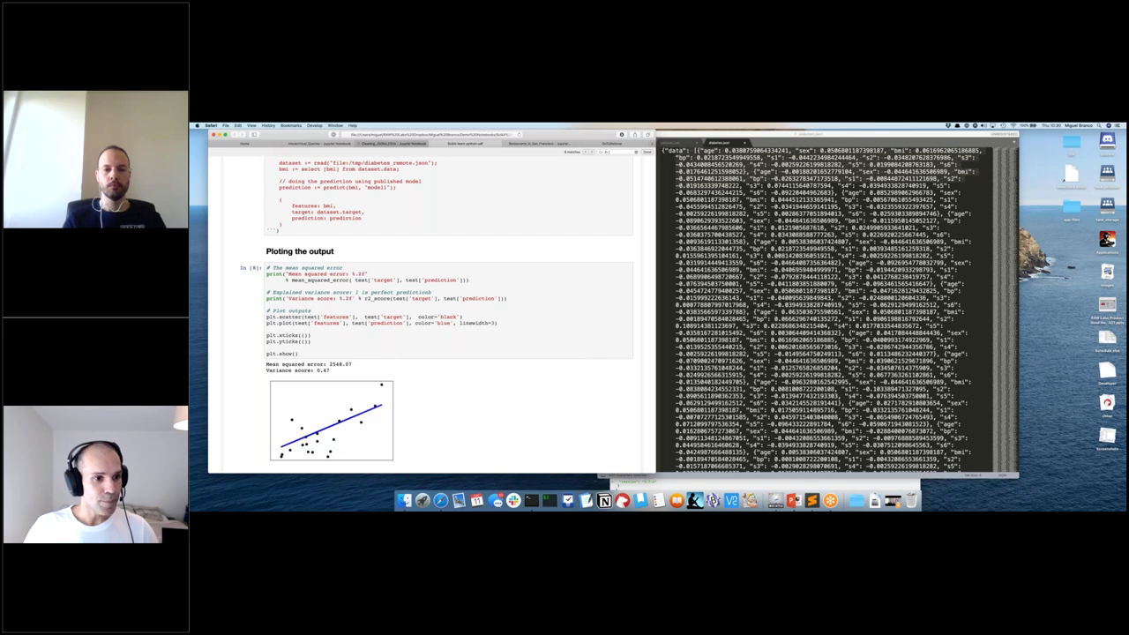
Step: Go to PowerPoint and advance to the 'RAW is a turn-key solution delivering…' slide
left_click(379, 143)
scroll(432, 335, "down", 10)
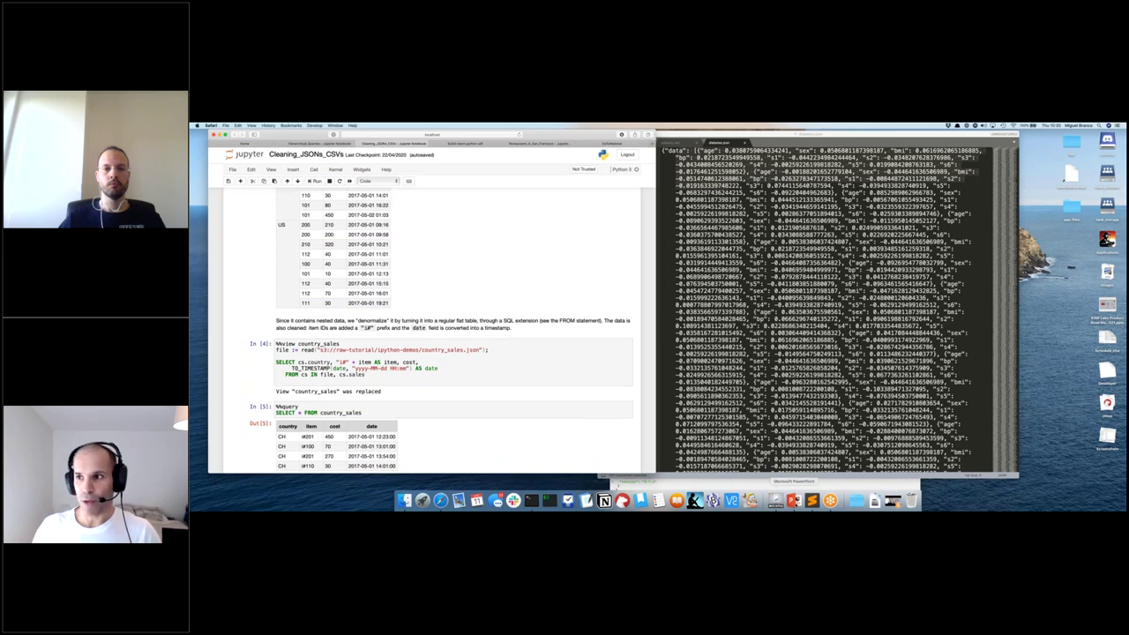
left_click(793, 500)
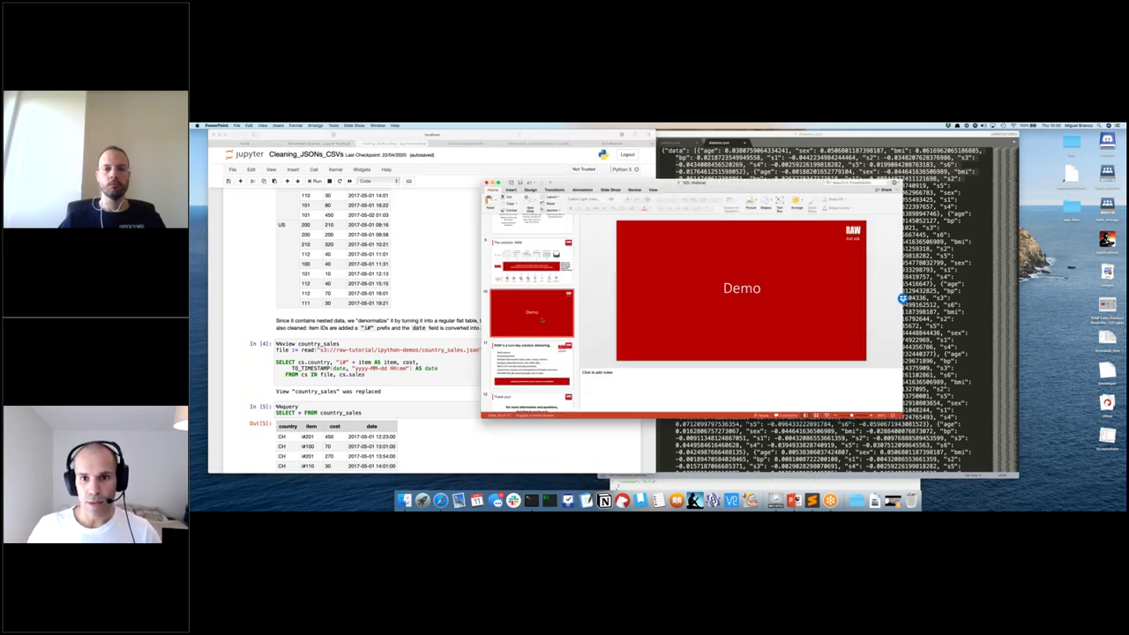
key("Down")
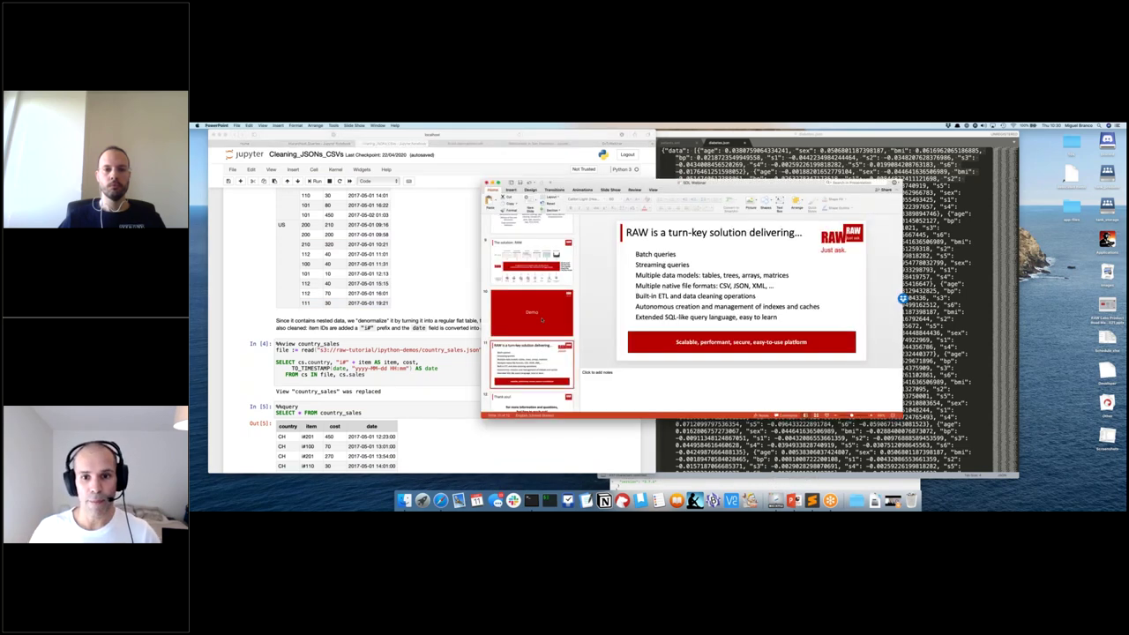